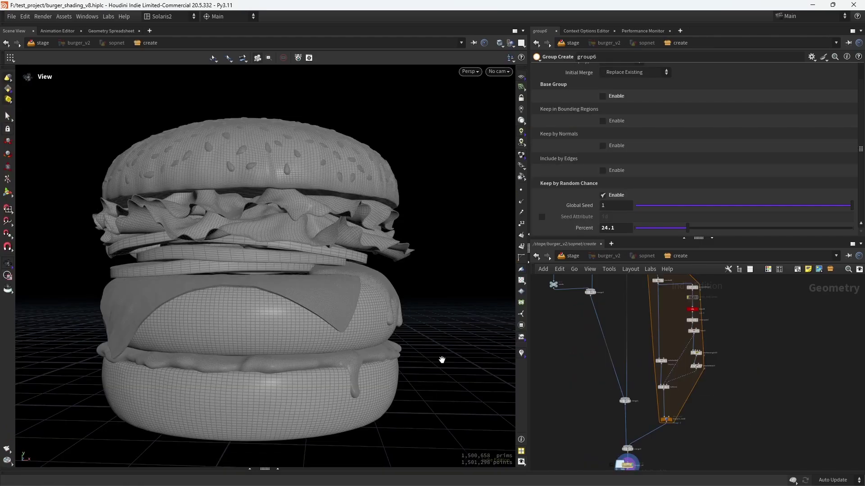
Step: Examine the lettuce layers and their edges between the bun and the cheese up close
{"action": "scroll", "coordinate": [323, 173], "scroll_direction": "up", "scroll_amount": 4}
{"action": "middle_click_drag", "start_coordinate": [325, 172], "coordinate": [319, 238]}
{"action": "mouse_move", "coordinate": [318, 238]}
{"action": "left_mouse_down"}
{"action": "mouse_move", "coordinate": [308, 218]}
{"action": "mouse_move", "coordinate": [315, 246]}
{"action": "left_mouse_up"}
{"action": "scroll", "coordinate": [307, 219], "scroll_direction": "up", "scroll_amount": 2}
{"action": "scroll", "coordinate": [326, 245], "scroll_direction": "down", "scroll_amount": 8}
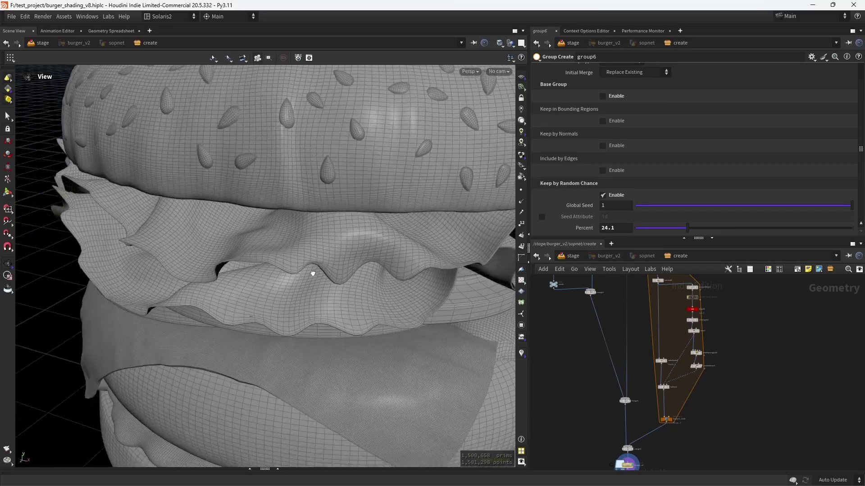
{"action": "scroll", "coordinate": [322, 223], "scroll_direction": "up", "scroll_amount": 3}
{"action": "left_click_drag", "start_coordinate": [323, 222], "coordinate": [293, 237]}
{"action": "scroll", "coordinate": [704, 336], "scroll_direction": "down", "scroll_amount": 3}
Step: Display the isolated lettuce geometry at null3 and turn off the wireframe overlay
{"action": "middle_click_drag", "start_coordinate": [726, 317], "coordinate": [695, 389]}
{"action": "scroll", "coordinate": [693, 324], "scroll_direction": "up", "scroll_amount": 4}
{"action": "left_click", "coordinate": [619, 336]}
{"action": "left_click_drag", "start_coordinate": [315, 262], "coordinate": [373, 273]}
{"action": "right_click_drag", "start_coordinate": [373, 272], "coordinate": [339, 255]}
{"action": "left_click_drag", "start_coordinate": [339, 255], "coordinate": [373, 285]}
{"action": "key", "text": "shift+w"}
{"action": "scroll", "coordinate": [349, 278], "scroll_direction": "up", "scroll_amount": 1}
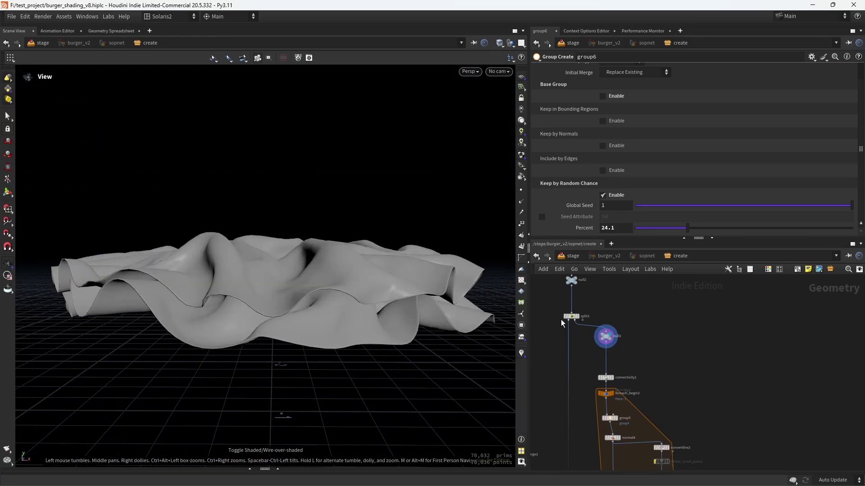
Step: Examine the smooth lettuce sheets at null3, then turn the wireframe overlay back on
{"action": "scroll", "coordinate": [617, 300], "scroll_direction": "down", "scroll_amount": 4}
{"action": "middle_click_drag", "start_coordinate": [625, 288], "coordinate": [633, 345]}
{"action": "scroll", "coordinate": [634, 346], "scroll_direction": "up", "scroll_amount": 5}
{"action": "scroll", "coordinate": [677, 334], "scroll_direction": "down", "scroll_amount": 5}
{"action": "scroll", "coordinate": [652, 361], "scroll_direction": "up", "scroll_amount": 6}
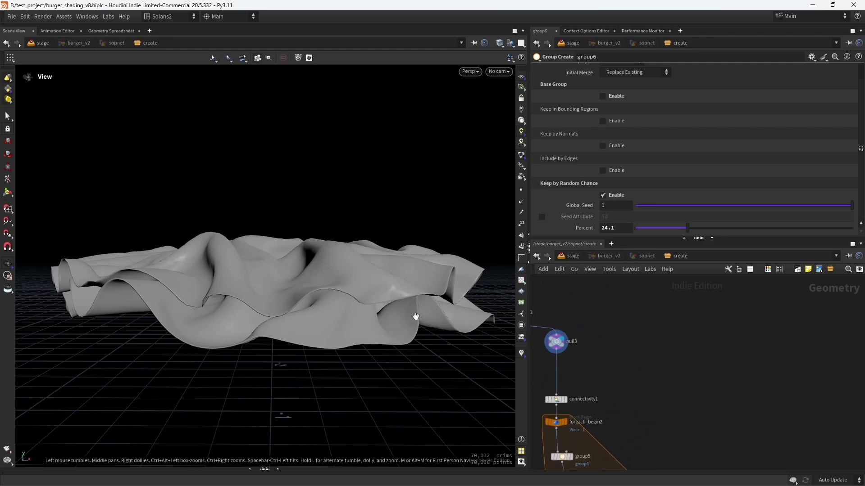
{"action": "scroll", "coordinate": [381, 289], "scroll_direction": "up", "scroll_amount": 3}
{"action": "mouse_move", "coordinate": [382, 289]}
{"action": "left_mouse_down"}
{"action": "mouse_move", "coordinate": [366, 295]}
{"action": "mouse_move", "coordinate": [396, 305]}
{"action": "mouse_move", "coordinate": [382, 303]}
{"action": "mouse_move", "coordinate": [373, 280]}
{"action": "mouse_move", "coordinate": [386, 309]}
{"action": "left_mouse_up"}
{"action": "key", "text": "shift+w"}
Step: Display the foreach_end2 output and examine the ruffled lettuce from several angles
{"action": "scroll", "coordinate": [604, 363], "scroll_direction": "down", "scroll_amount": 2}
{"action": "scroll", "coordinate": [644, 337], "scroll_direction": "down", "scroll_amount": 3}
{"action": "middle_click_drag", "start_coordinate": [663, 374], "coordinate": [641, 281]}
{"action": "middle_click_drag", "start_coordinate": [653, 414], "coordinate": [657, 369]}
{"action": "scroll", "coordinate": [620, 377], "scroll_direction": "up", "scroll_amount": 6}
{"action": "left_click", "coordinate": [557, 373]}
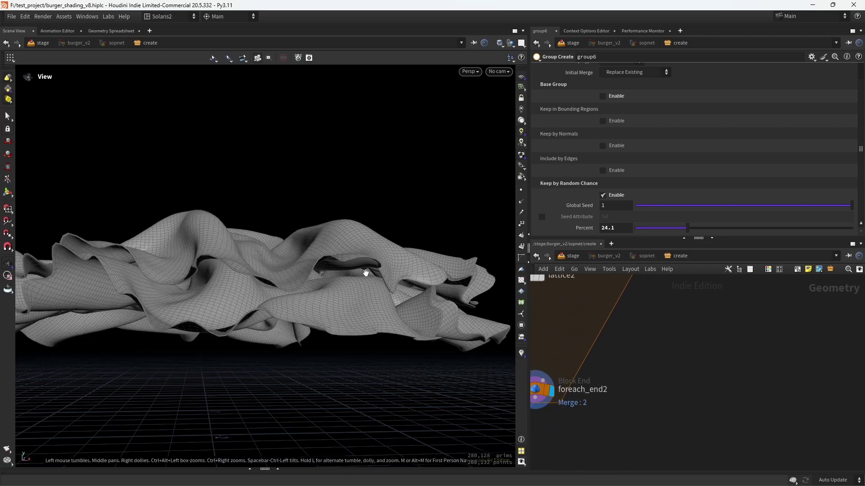
{"action": "mouse_move", "coordinate": [367, 272]}
{"action": "left_mouse_down"}
{"action": "mouse_move", "coordinate": [243, 299]}
{"action": "mouse_move", "coordinate": [295, 260]}
{"action": "mouse_move", "coordinate": [358, 295]}
{"action": "mouse_move", "coordinate": [369, 286]}
{"action": "mouse_move", "coordinate": [344, 282]}
{"action": "mouse_move", "coordinate": [344, 223]}
{"action": "mouse_move", "coordinate": [348, 195]}
{"action": "mouse_move", "coordinate": [373, 185]}
{"action": "mouse_move", "coordinate": [404, 242]}
{"action": "mouse_move", "coordinate": [365, 282]}
{"action": "mouse_move", "coordinate": [403, 282]}
{"action": "mouse_move", "coordinate": [303, 315]}
{"action": "mouse_move", "coordinate": [458, 336]}
{"action": "left_mouse_up"}
{"action": "scroll", "coordinate": [615, 358], "scroll_direction": "down", "scroll_amount": 3}
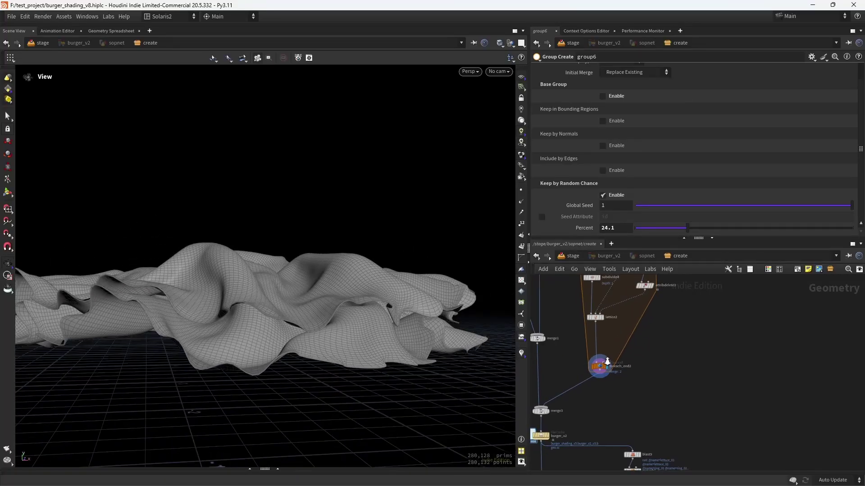
Step: Display connectivity1 and examine the lettuce sheets as they enter the for-each loop
{"action": "middle_click_drag", "start_coordinate": [667, 297], "coordinate": [636, 425]}
{"action": "middle_click_drag", "start_coordinate": [646, 309], "coordinate": [668, 403]}
{"action": "scroll", "coordinate": [616, 338], "scroll_direction": "up", "scroll_amount": 4}
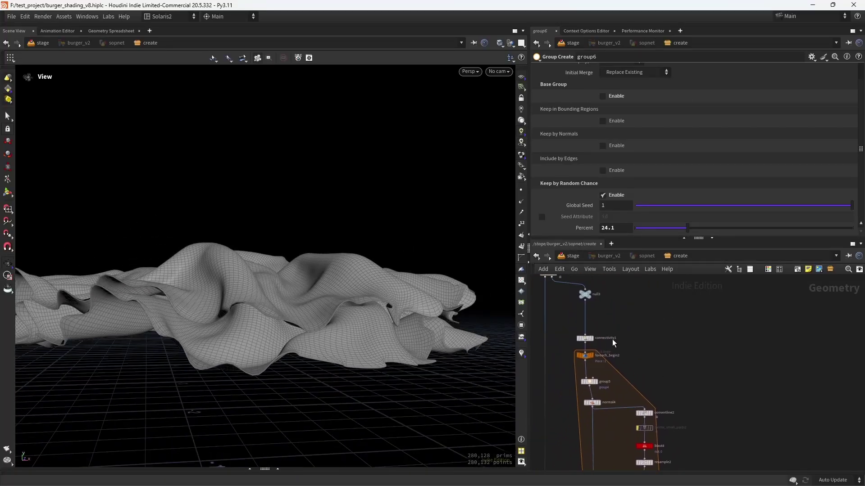
{"action": "left_click", "coordinate": [582, 341]}
{"action": "left_click_drag", "start_coordinate": [249, 312], "coordinate": [347, 323]}
{"action": "scroll", "coordinate": [676, 341], "scroll_direction": "down", "scroll_amount": 2}
{"action": "scroll", "coordinate": [660, 336], "scroll_direction": "up", "scroll_amount": 4}
{"action": "scroll", "coordinate": [653, 328], "scroll_direction": "down", "scroll_amount": 4}
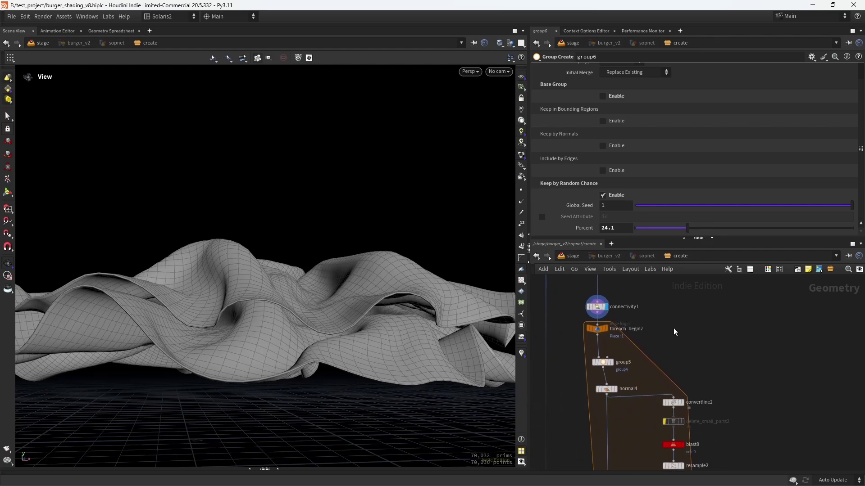
{"action": "left_click_drag", "start_coordinate": [432, 306], "coordinate": [357, 307]}
{"action": "scroll", "coordinate": [666, 314], "scroll_direction": "up", "scroll_amount": 3}
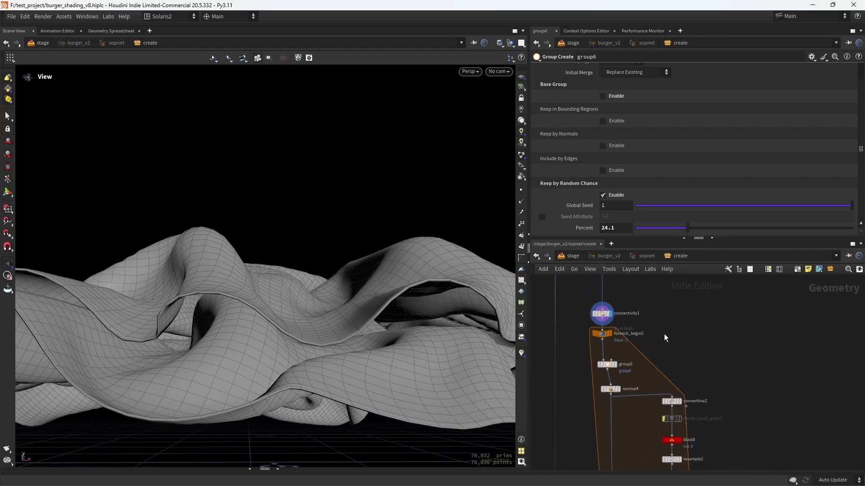
{"action": "left_click_drag", "start_coordinate": [393, 322], "coordinate": [361, 320]}
Step: Display group5 inside the for-each loop and view the grouped border edges of the lettuce sheet
{"action": "scroll", "coordinate": [683, 324], "scroll_direction": "down", "scroll_amount": 4}
{"action": "middle_click_drag", "start_coordinate": [699, 351], "coordinate": [671, 295]}
{"action": "scroll", "coordinate": [650, 404], "scroll_direction": "up", "scroll_amount": 5}
{"action": "middle_click_drag", "start_coordinate": [653, 410], "coordinate": [670, 367]}
{"action": "scroll", "coordinate": [739, 333], "scroll_direction": "down", "scroll_amount": 5}
{"action": "middle_click_drag", "start_coordinate": [726, 322], "coordinate": [681, 441]}
{"action": "scroll", "coordinate": [679, 331], "scroll_direction": "up", "scroll_amount": 4}
{"action": "scroll", "coordinate": [676, 324], "scroll_direction": "up", "scroll_amount": 4}
{"action": "left_click", "coordinate": [612, 362]}
{"action": "right_click_drag", "start_coordinate": [305, 293], "coordinate": [371, 330]}
{"action": "left_click_drag", "start_coordinate": [370, 330], "coordinate": [372, 309]}
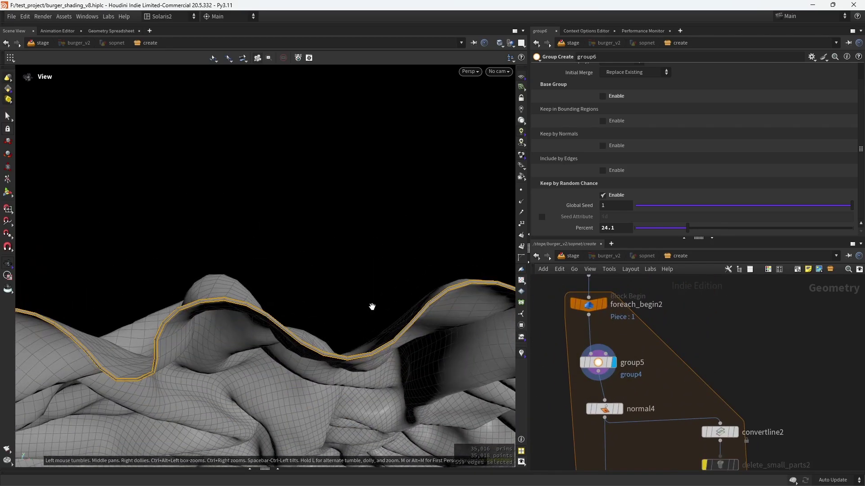
Step: Examine the highlighted edges up close and open the group5 parameters to review the edge-angle settings
{"action": "right_click_drag", "start_coordinate": [371, 308], "coordinate": [357, 326]}
{"action": "left_click_drag", "start_coordinate": [357, 326], "coordinate": [372, 343]}
{"action": "left_click", "coordinate": [604, 363]}
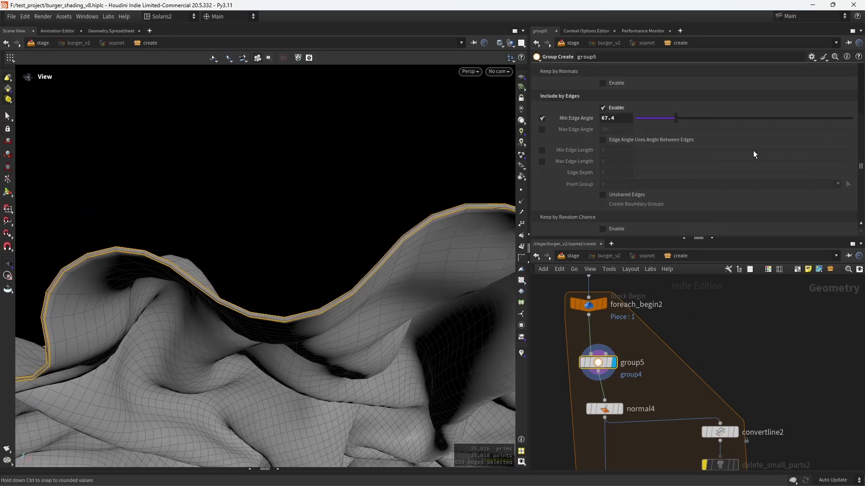
{"action": "scroll", "coordinate": [846, 169], "scroll_direction": "up", "scroll_amount": 4}
Step: Display convertline2 and examine the border curves extracted from the lettuce sheet
{"action": "left_click", "coordinate": [624, 390]}
{"action": "middle_click_drag", "start_coordinate": [660, 394], "coordinate": [586, 343]}
{"action": "left_click", "coordinate": [666, 362]}
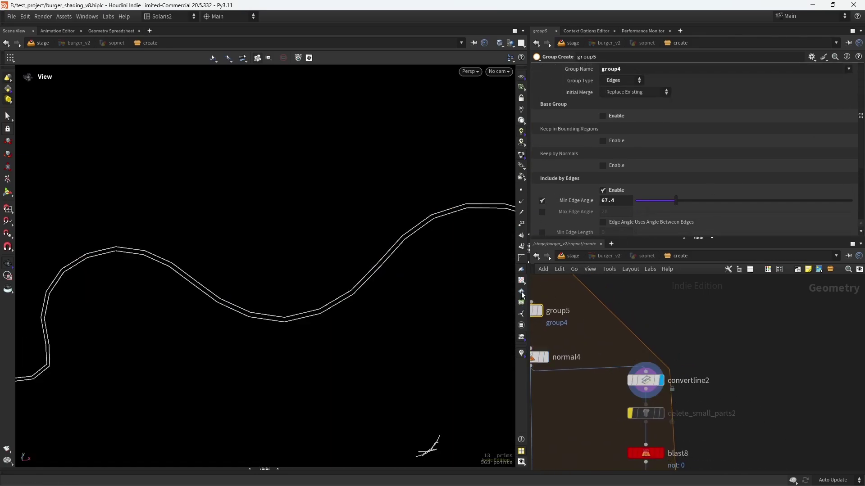
{"action": "left_click_drag", "start_coordinate": [502, 289], "coordinate": [413, 309]}
Step: Display blast8, open its parameters and view the isolated border curve
{"action": "middle_click_drag", "start_coordinate": [715, 386], "coordinate": [701, 312]}
{"action": "mouse_move", "coordinate": [650, 376]}
{"action": "left_click", "coordinate": [653, 360]}
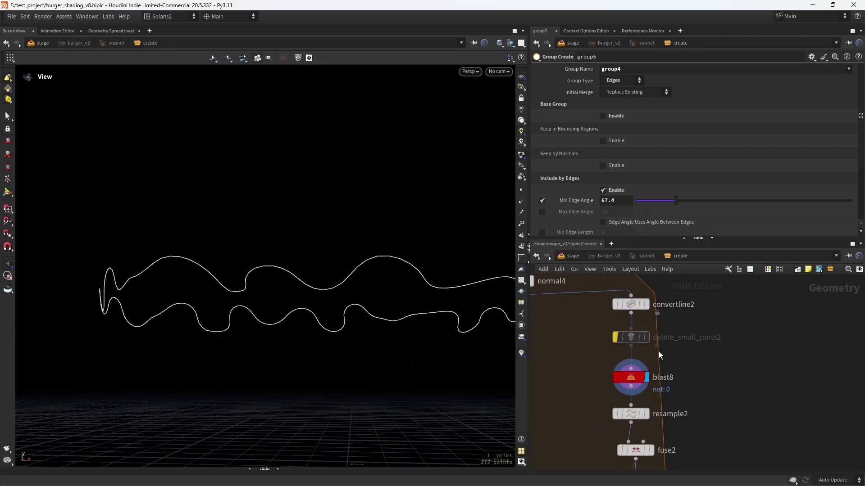
{"action": "left_click", "coordinate": [631, 377]}
{"action": "left_click_drag", "start_coordinate": [337, 301], "coordinate": [392, 318]}
Step: Display resample2 and fuse2 in turn to view the resampled and fused border curve
{"action": "middle_click_drag", "start_coordinate": [681, 383], "coordinate": [664, 331]}
{"action": "left_click", "coordinate": [629, 360]}
{"action": "middle_click_drag", "start_coordinate": [682, 381], "coordinate": [677, 320]}
{"action": "left_click", "coordinate": [629, 337]}
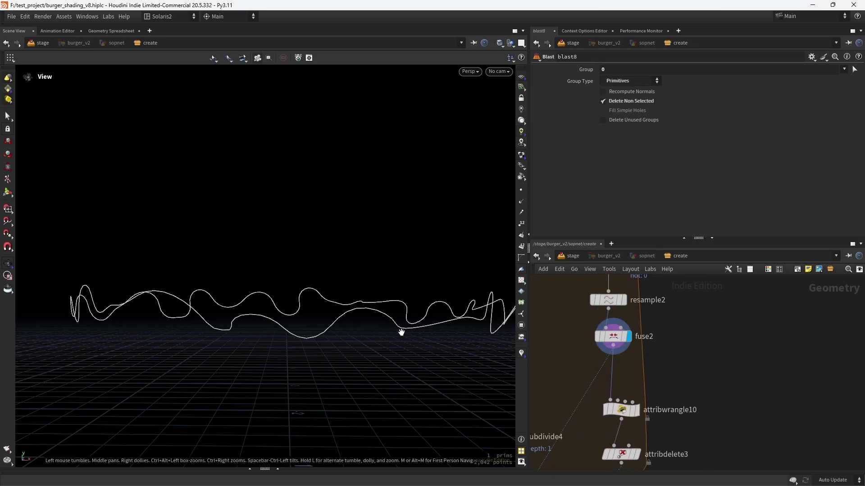
{"action": "mouse_move", "coordinate": [403, 332]}
{"action": "left_mouse_down"}
{"action": "mouse_move", "coordinate": [425, 350]}
{"action": "mouse_move", "coordinate": [386, 328]}
{"action": "mouse_move", "coordinate": [381, 340]}
{"action": "mouse_move", "coordinate": [396, 332]}
{"action": "left_mouse_up"}
Step: Display attribwrangle10 to view the displaced border curve
{"action": "scroll", "coordinate": [688, 374], "scroll_direction": "down", "scroll_amount": 3}
{"action": "middle_click_drag", "start_coordinate": [688, 374], "coordinate": [686, 325]}
{"action": "scroll", "coordinate": [675, 326], "scroll_direction": "up", "scroll_amount": 3}
{"action": "scroll", "coordinate": [385, 337], "scroll_direction": "up", "scroll_amount": 2}
{"action": "left_click_drag", "start_coordinate": [384, 337], "coordinate": [401, 353]}
{"action": "left_click", "coordinate": [654, 338]}
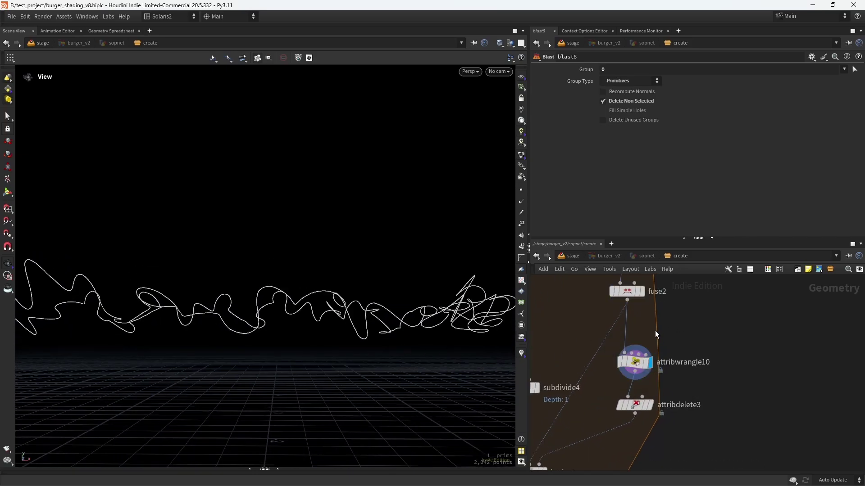
Step: Open the attribwrangle10 parameters and examine its sine displacement code against the wavy curve
{"action": "left_click", "coordinate": [635, 359]}
{"action": "mouse_move", "coordinate": [373, 323]}
{"action": "left_mouse_down"}
{"action": "mouse_move", "coordinate": [357, 332]}
{"action": "mouse_move", "coordinate": [357, 303]}
{"action": "mouse_move", "coordinate": [368, 307]}
{"action": "left_mouse_up"}
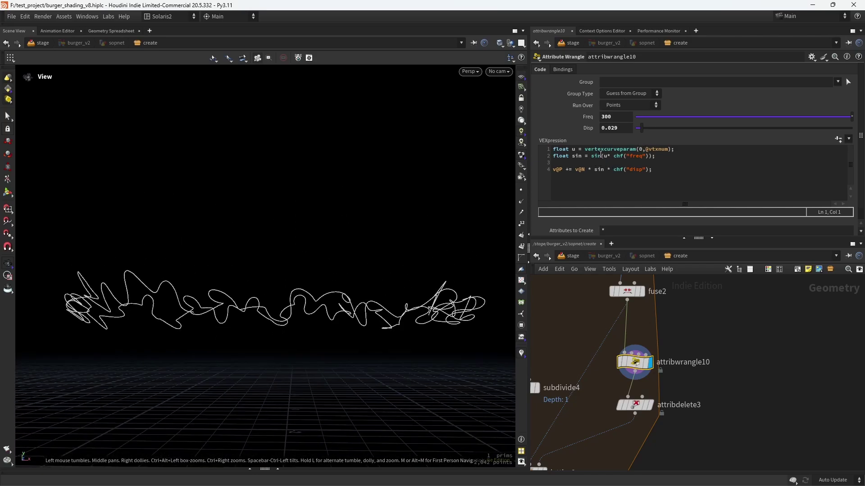
{"action": "right_click_drag", "start_coordinate": [334, 287], "coordinate": [393, 315]}
{"action": "left_click_drag", "start_coordinate": [394, 315], "coordinate": [415, 311]}
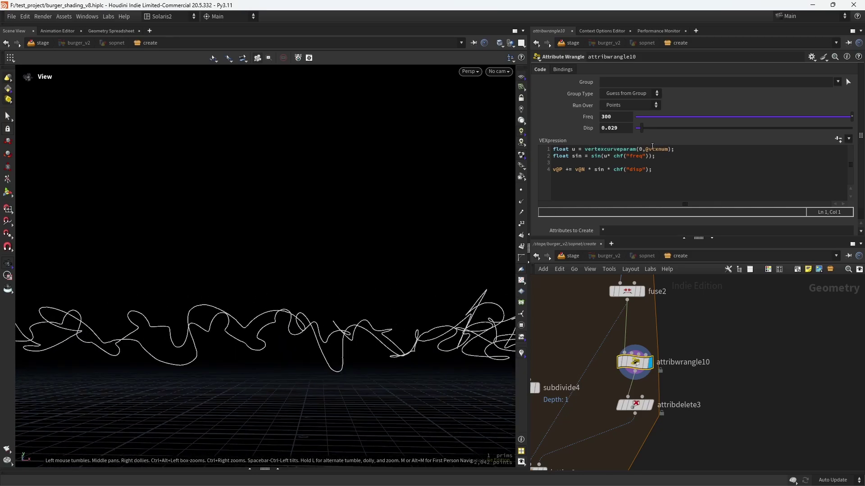
{"action": "mouse_move", "coordinate": [387, 332]}
{"action": "left_mouse_down"}
{"action": "mouse_move", "coordinate": [384, 340]}
{"action": "mouse_move", "coordinate": [380, 327]}
{"action": "left_mouse_up"}
Step: Display subdivide4 to view the subdivided lettuce sheet
{"action": "mouse_move", "coordinate": [633, 362]}
{"action": "left_click", "coordinate": [615, 341]}
{"action": "left_click", "coordinate": [615, 341]}
{"action": "scroll", "coordinate": [695, 337], "scroll_direction": "down", "scroll_amount": 2}
{"action": "middle_click_drag", "start_coordinate": [611, 356], "coordinate": [618, 387]}
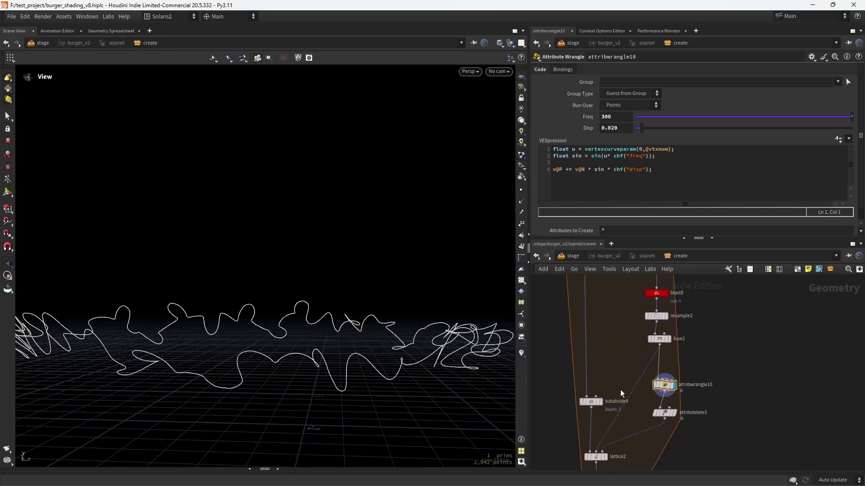
{"action": "left_click", "coordinate": [604, 392]}
{"action": "left_click_drag", "start_coordinate": [321, 349], "coordinate": [354, 342]}
Step: Display attribdelete3 and fuse2 in turn to compare the displaced and original curves, and open the fuse2 parameters
{"action": "middle_click_drag", "start_coordinate": [618, 373], "coordinate": [607, 326]}
{"action": "left_click", "coordinate": [667, 356]}
{"action": "middle_click_drag", "start_coordinate": [641, 387], "coordinate": [620, 447]}
{"action": "left_click", "coordinate": [640, 344]}
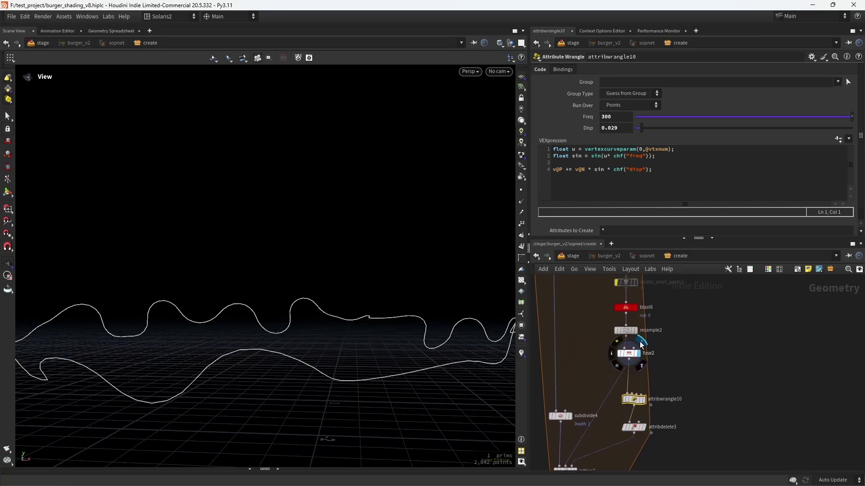
{"action": "left_click", "coordinate": [616, 352]}
{"action": "scroll", "coordinate": [399, 378], "scroll_direction": "down", "scroll_amount": 2}
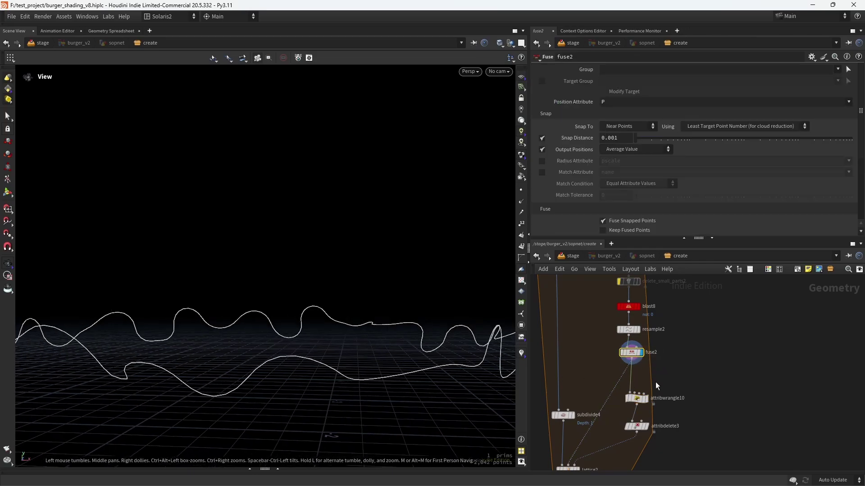
Step: Display lattice2 and open its parameters to review the point-based deformation settings
{"action": "middle_click_drag", "start_coordinate": [668, 373], "coordinate": [672, 326]}
{"action": "left_click", "coordinate": [641, 352]}
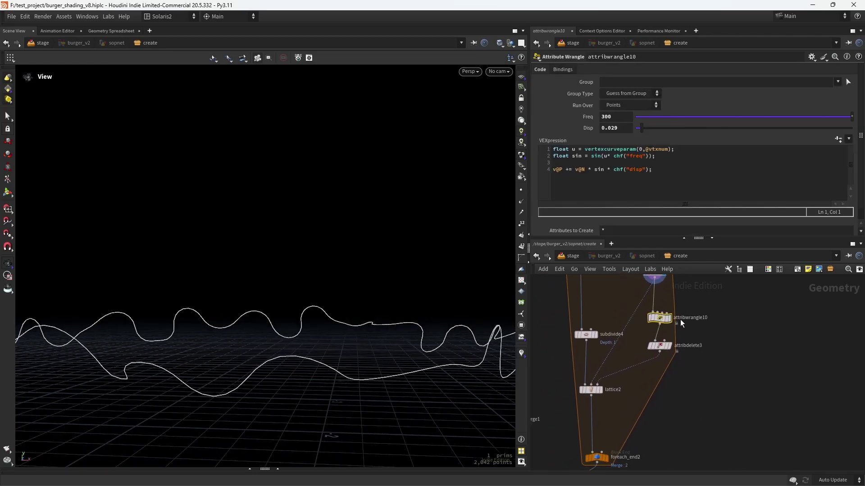
{"action": "left_click", "coordinate": [598, 389]}
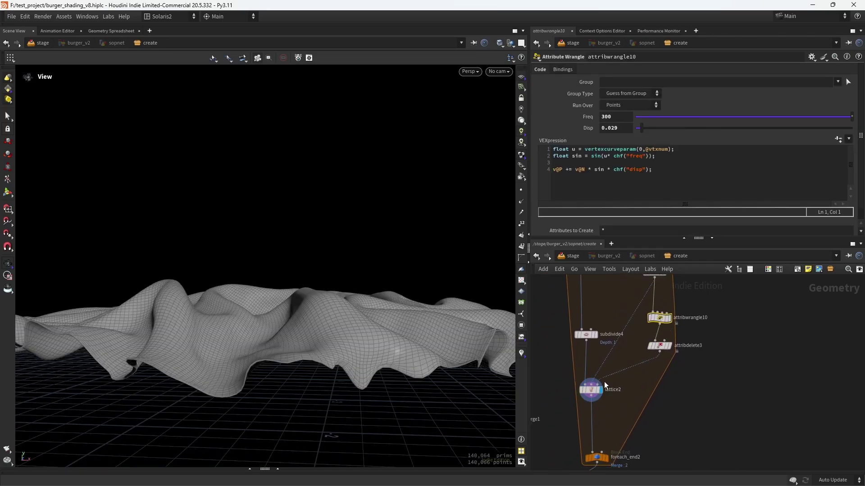
{"action": "left_click", "coordinate": [592, 391]}
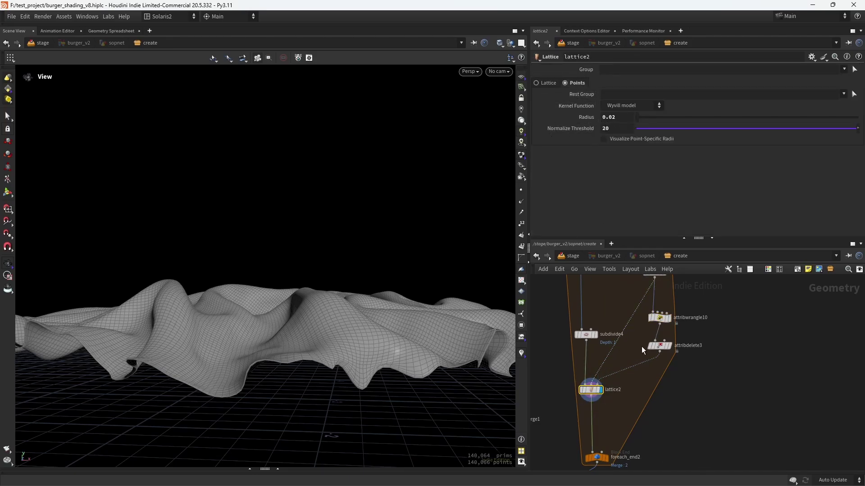
Step: Display the deforming curve at attribdelete3, then return to lattice2 and examine the deformed sheet
{"action": "middle_click_drag", "start_coordinate": [646, 359], "coordinate": [637, 382]}
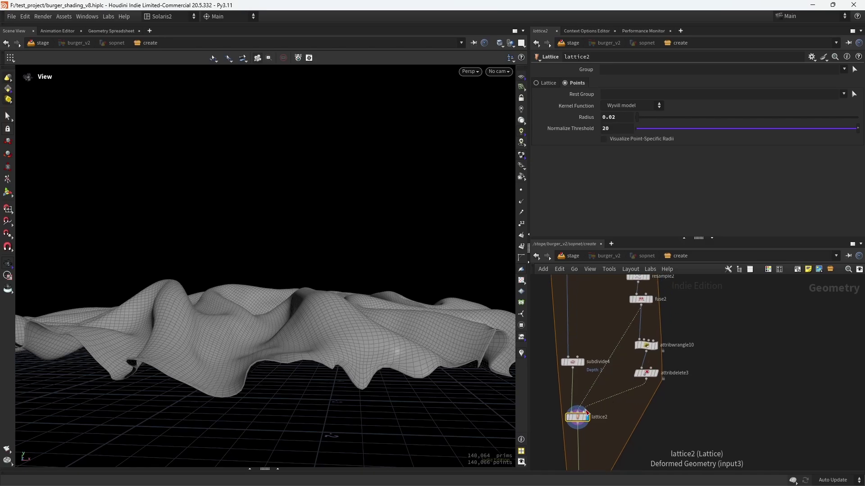
{"action": "left_click", "coordinate": [654, 373]}
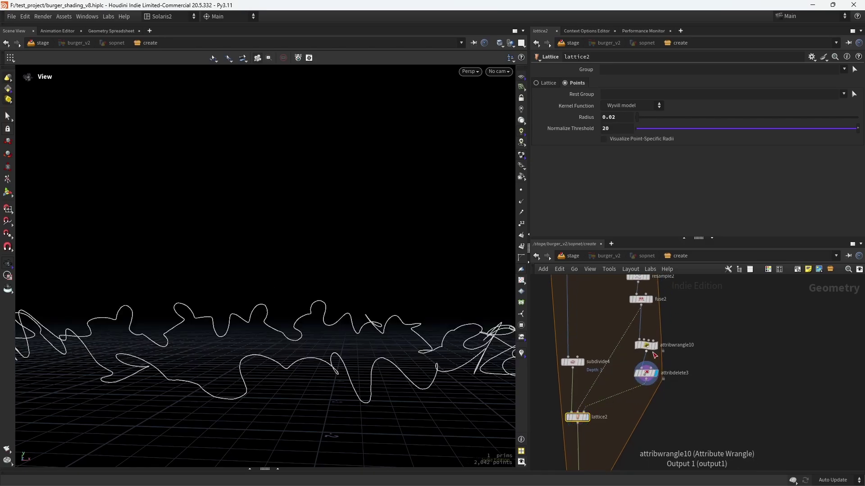
{"action": "middle_click_drag", "start_coordinate": [628, 409], "coordinate": [641, 385]}
{"action": "left_click", "coordinate": [601, 379]}
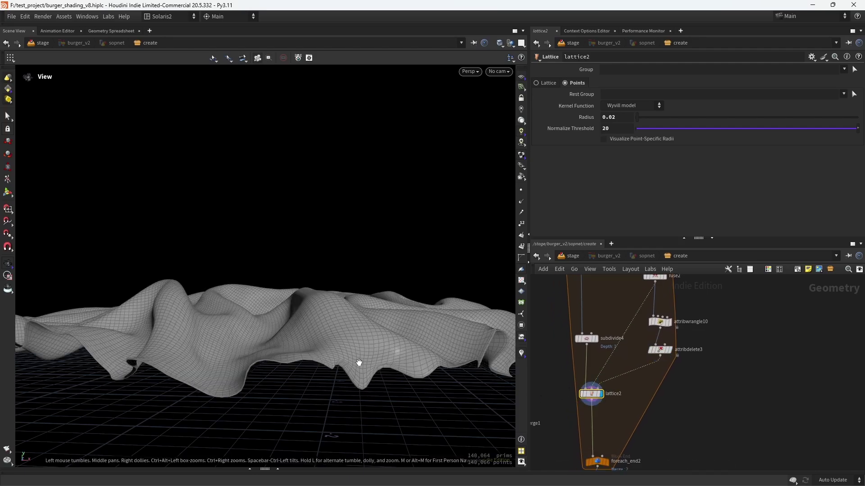
{"action": "left_click_drag", "start_coordinate": [357, 361], "coordinate": [424, 329]}
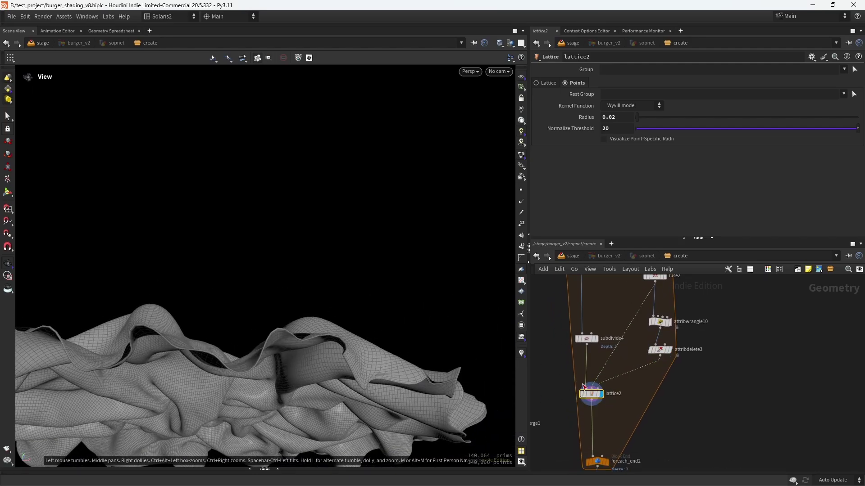
Step: Examine the lattice2 deformation up close, then display foreach_end2 to view all processed lettuce sheets
{"action": "mouse_move", "coordinate": [582, 383]}
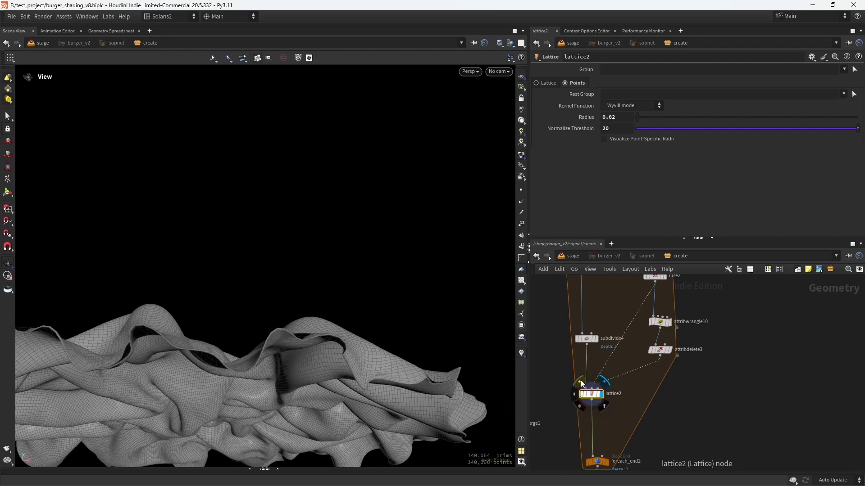
{"action": "left_click_drag", "start_coordinate": [363, 353], "coordinate": [396, 355]}
{"action": "right_click_drag", "start_coordinate": [396, 355], "coordinate": [384, 370]}
{"action": "middle_click_drag", "start_coordinate": [626, 456], "coordinate": [628, 407]}
{"action": "left_click", "coordinate": [611, 398]}
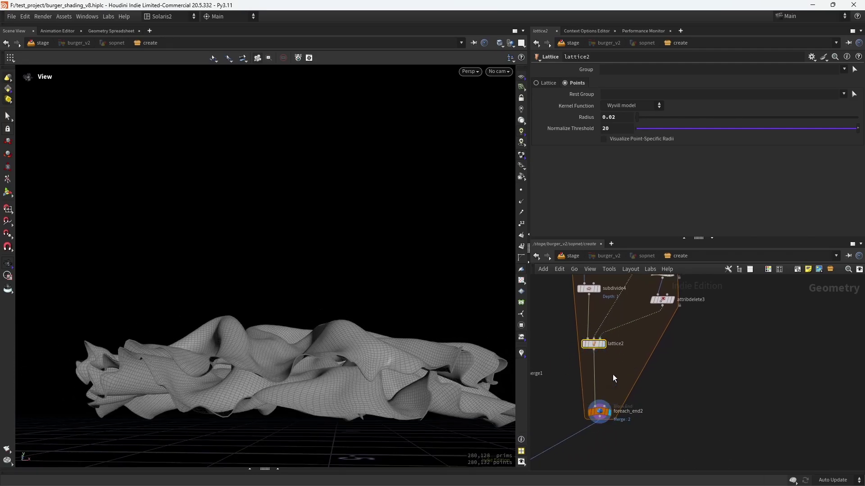
{"action": "right_click_drag", "start_coordinate": [406, 330], "coordinate": [356, 339]}
Step: Review the for-each loop's node chain and examine the final ruffled lettuce up close
{"action": "scroll", "coordinate": [670, 378], "scroll_direction": "down", "scroll_amount": 3}
{"action": "middle_click_drag", "start_coordinate": [689, 284], "coordinate": [662, 375]}
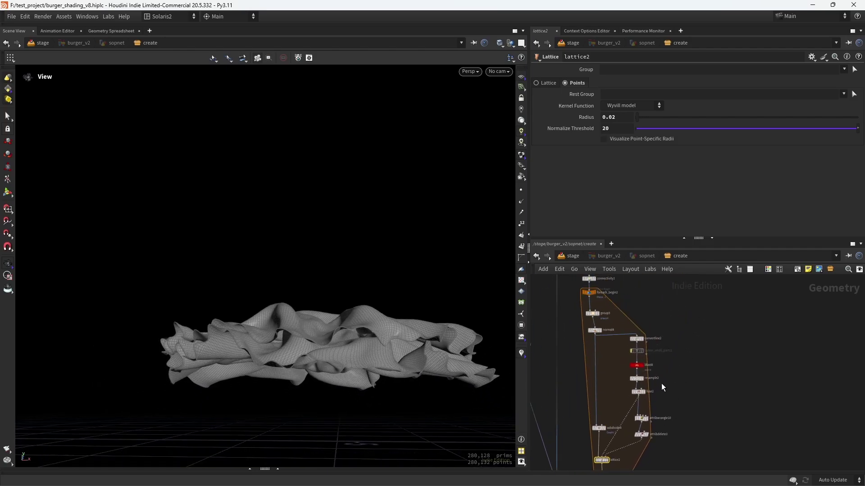
{"action": "scroll", "coordinate": [659, 327], "scroll_direction": "up", "scroll_amount": 3}
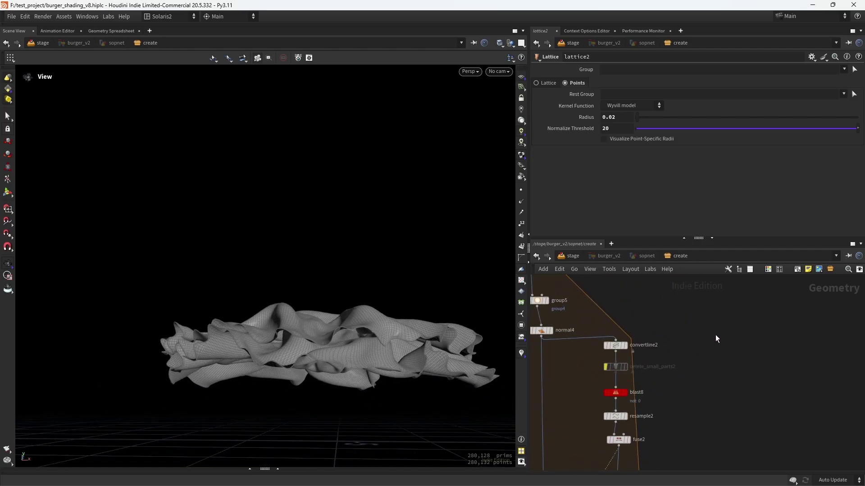
{"action": "scroll", "coordinate": [716, 356], "scroll_direction": "down", "scroll_amount": 4}
{"action": "scroll", "coordinate": [371, 363], "scroll_direction": "up", "scroll_amount": 3}
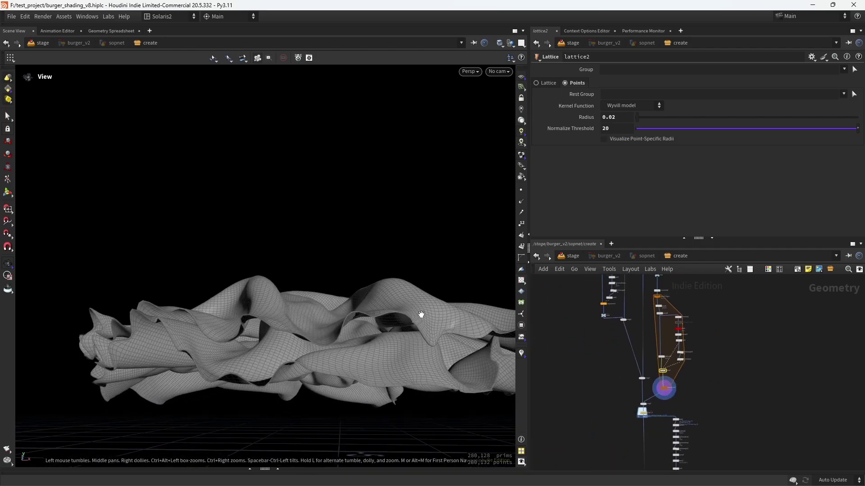
{"action": "scroll", "coordinate": [371, 363], "scroll_direction": "up", "scroll_amount": 5}
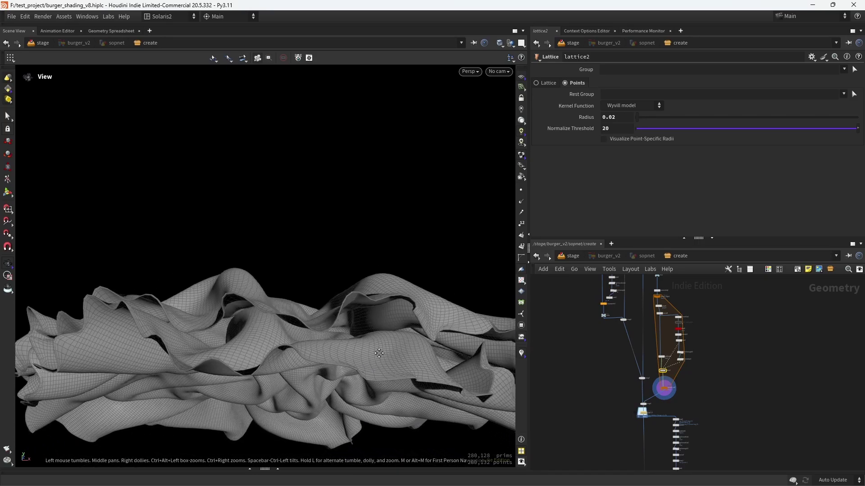
{"action": "mouse_move", "coordinate": [369, 343]}
{"action": "left_mouse_down"}
{"action": "mouse_move", "coordinate": [392, 348]}
{"action": "mouse_move", "coordinate": [378, 341]}
{"action": "left_mouse_up"}
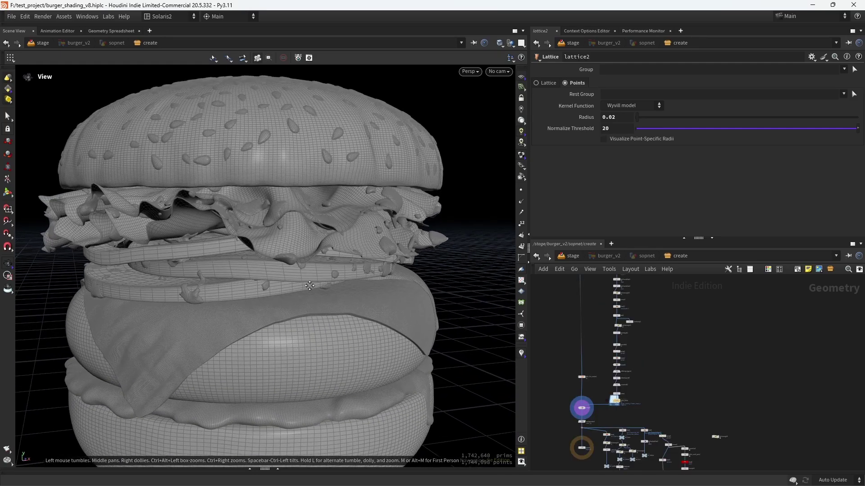
Step: Examine the fully detailed burger up close and locate the merge3 and burger_v2 nodes in the network
{"action": "scroll", "coordinate": [317, 287], "scroll_direction": "up", "scroll_amount": 10}
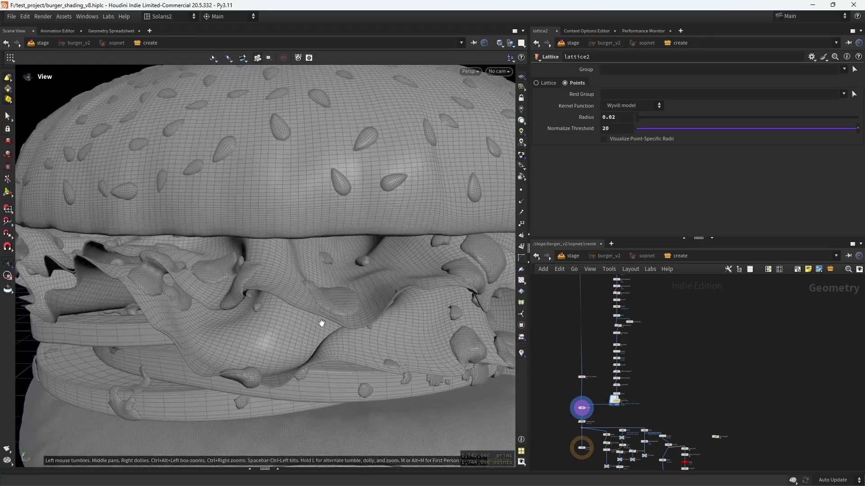
{"action": "mouse_move", "coordinate": [321, 323]}
{"action": "left_mouse_down"}
{"action": "mouse_move", "coordinate": [353, 284]}
{"action": "mouse_move", "coordinate": [341, 311]}
{"action": "mouse_move", "coordinate": [315, 309]}
{"action": "mouse_move", "coordinate": [368, 273]}
{"action": "mouse_move", "coordinate": [333, 318]}
{"action": "mouse_move", "coordinate": [335, 278]}
{"action": "mouse_move", "coordinate": [350, 309]}
{"action": "mouse_move", "coordinate": [328, 313]}
{"action": "left_mouse_up"}
{"action": "scroll", "coordinate": [353, 298], "scroll_direction": "down", "scroll_amount": 3}
{"action": "scroll", "coordinate": [328, 314], "scroll_direction": "up", "scroll_amount": 3}
{"action": "scroll", "coordinate": [378, 307], "scroll_direction": "down", "scroll_amount": 2}
{"action": "middle_click_drag", "start_coordinate": [647, 288], "coordinate": [625, 318]}
{"action": "scroll", "coordinate": [596, 341], "scroll_direction": "up", "scroll_amount": 4}
{"action": "middle_click_drag", "start_coordinate": [568, 332], "coordinate": [665, 346]}
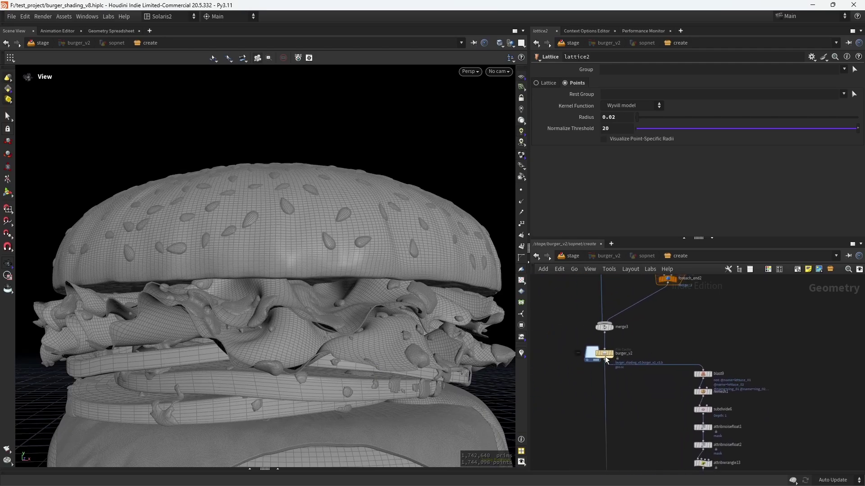
Step: Display blast9 and the remeshed result at remesh1, and examine the isolated lettuce and ring geometry
{"action": "middle_click_drag", "start_coordinate": [637, 390], "coordinate": [613, 340]}
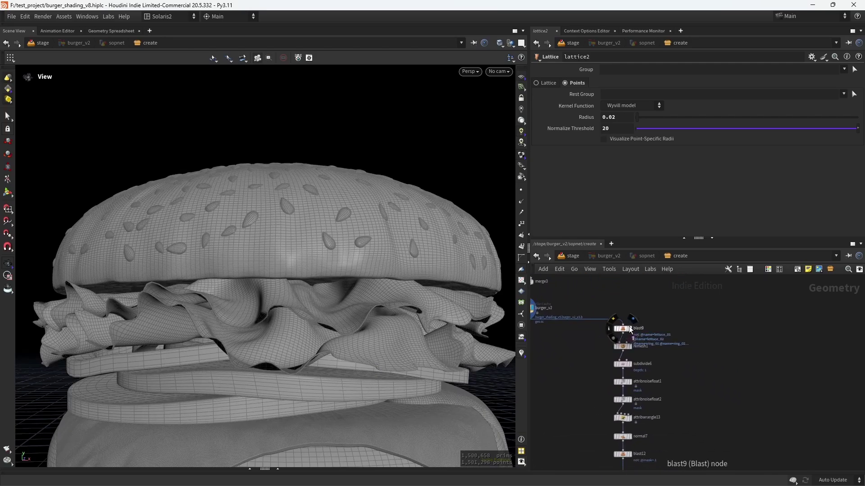
{"action": "left_click", "coordinate": [634, 318]}
{"action": "left_click_drag", "start_coordinate": [396, 335], "coordinate": [378, 359]}
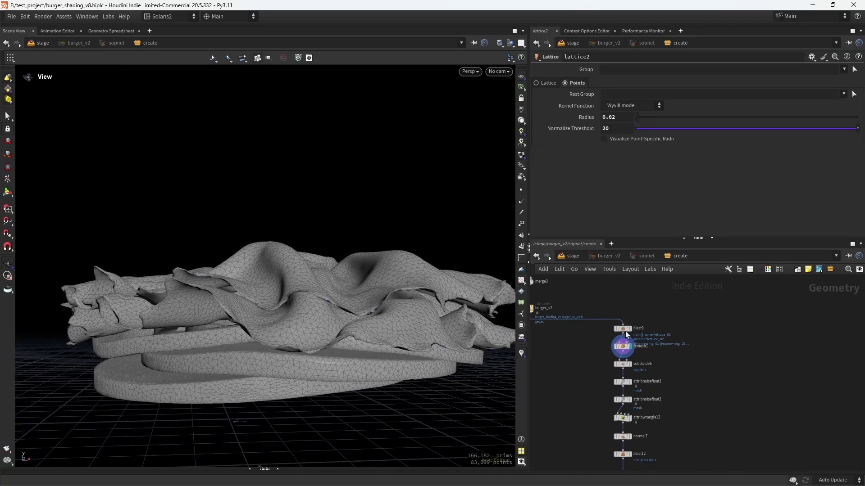
{"action": "left_click_drag", "start_coordinate": [304, 318], "coordinate": [327, 356]}
{"action": "right_click_drag", "start_coordinate": [327, 356], "coordinate": [333, 336]}
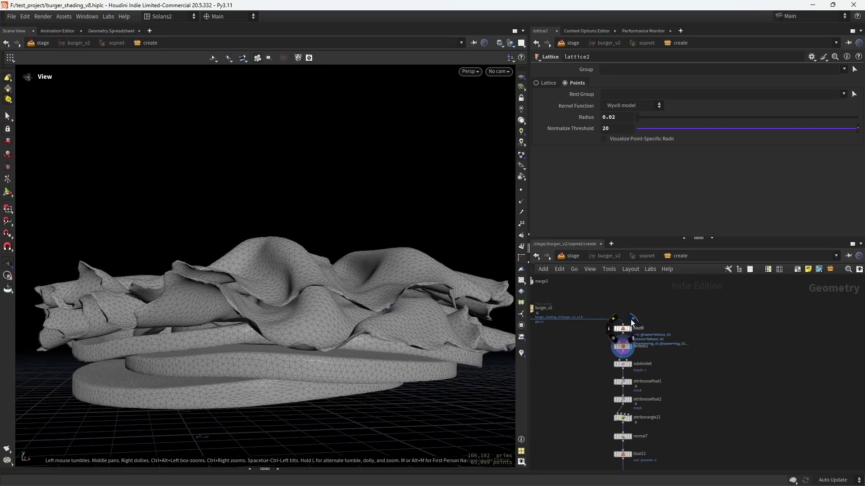
Step: Return to blast9 to inspect the mesh before remeshing, and display remesh1 again for comparison
{"action": "left_click", "coordinate": [633, 323]}
{"action": "right_click_drag", "start_coordinate": [433, 314], "coordinate": [299, 358]}
{"action": "scroll", "coordinate": [656, 334], "scroll_direction": "up", "scroll_amount": 3}
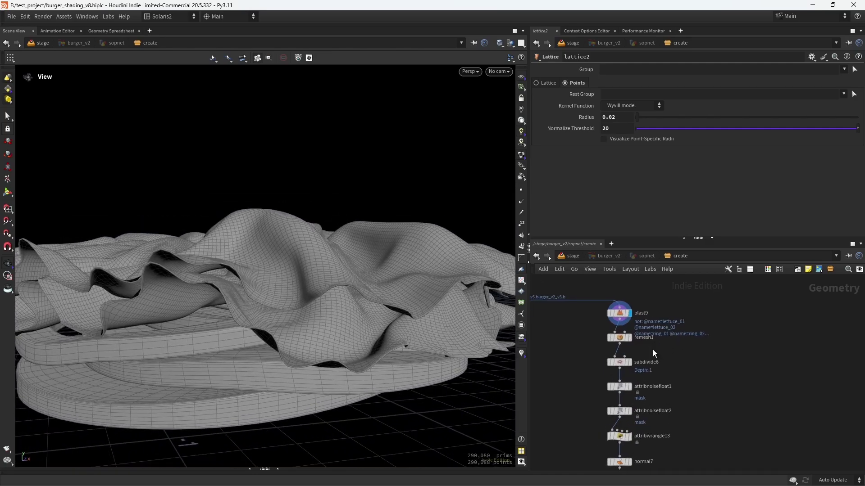
{"action": "left_click", "coordinate": [635, 333]}
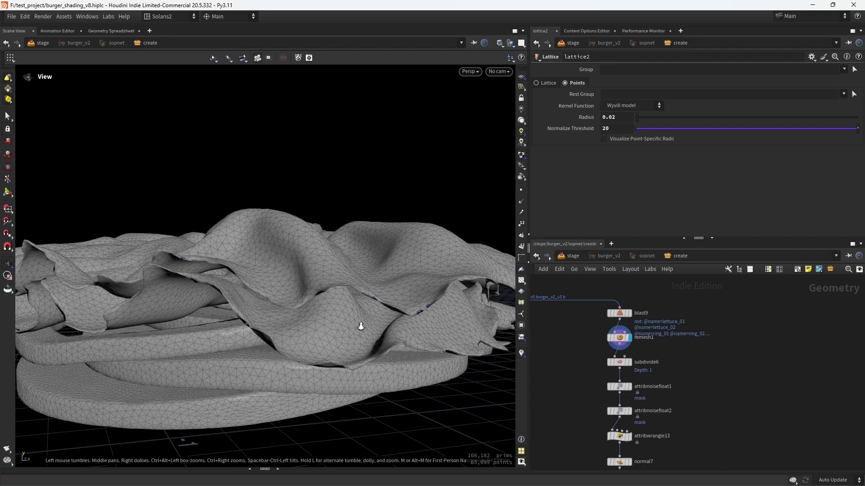
{"action": "right_click_drag", "start_coordinate": [349, 329], "coordinate": [370, 336]}
Step: Display subdivide6, show its parameters and examine the denser lettuce mesh
{"action": "left_click", "coordinate": [633, 350]}
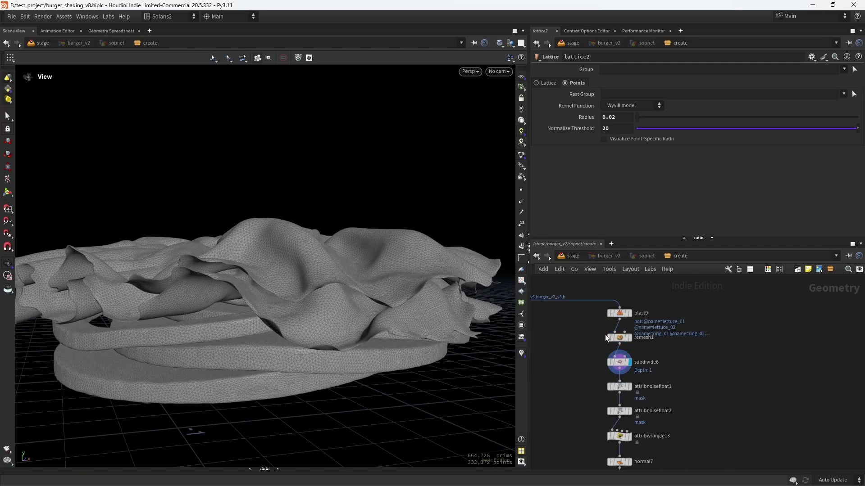
{"action": "left_click", "coordinate": [622, 363]}
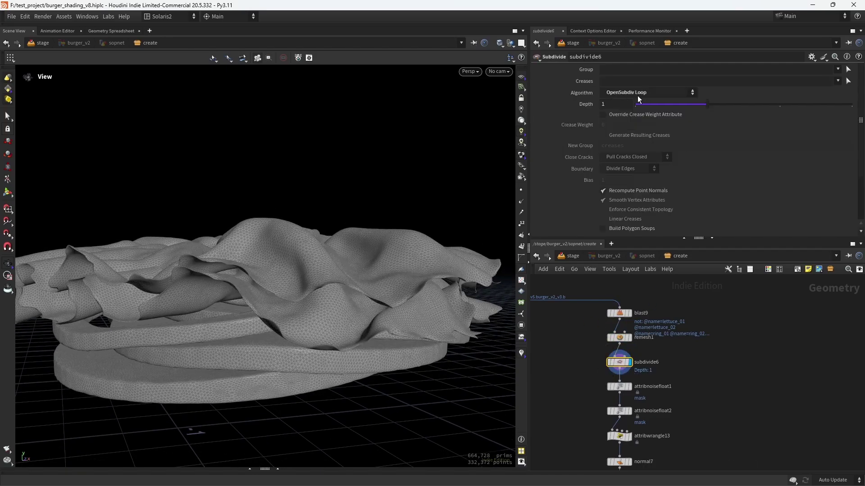
{"action": "right_click_drag", "start_coordinate": [394, 322], "coordinate": [330, 307]}
{"action": "left_click_drag", "start_coordinate": [334, 299], "coordinate": [377, 348]}
Step: Display attribnoisefloat1, review its noise value and noise pattern parameters, and examine the mask spots on the lettuce
{"action": "middle_click_drag", "start_coordinate": [674, 394], "coordinate": [661, 318]}
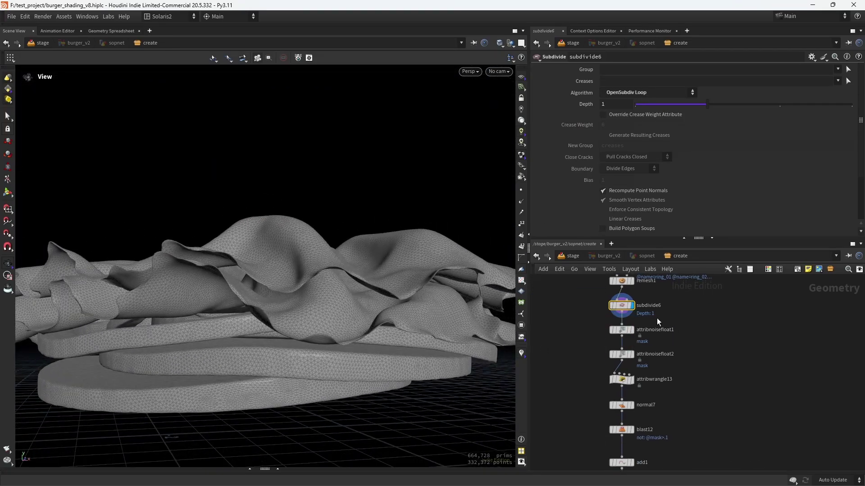
{"action": "scroll", "coordinate": [668, 309], "scroll_direction": "up", "scroll_amount": 1}
{"action": "left_click", "coordinate": [627, 333]}
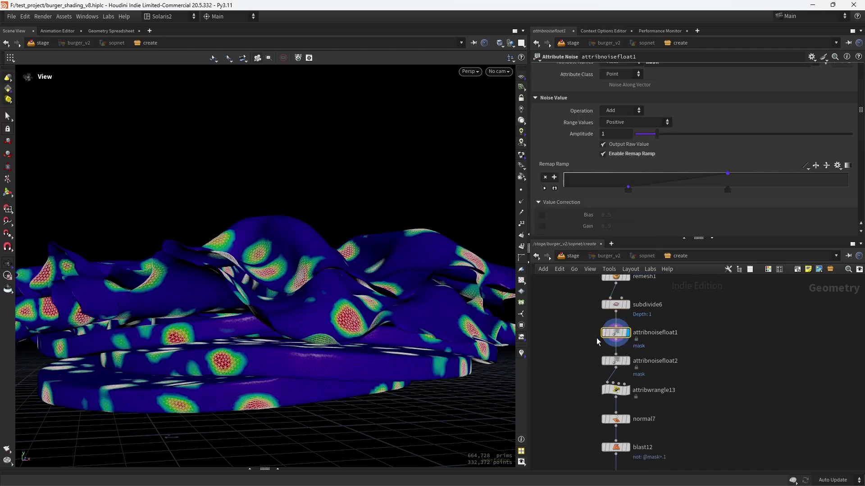
{"action": "left_click_drag", "start_coordinate": [351, 307], "coordinate": [345, 330]}
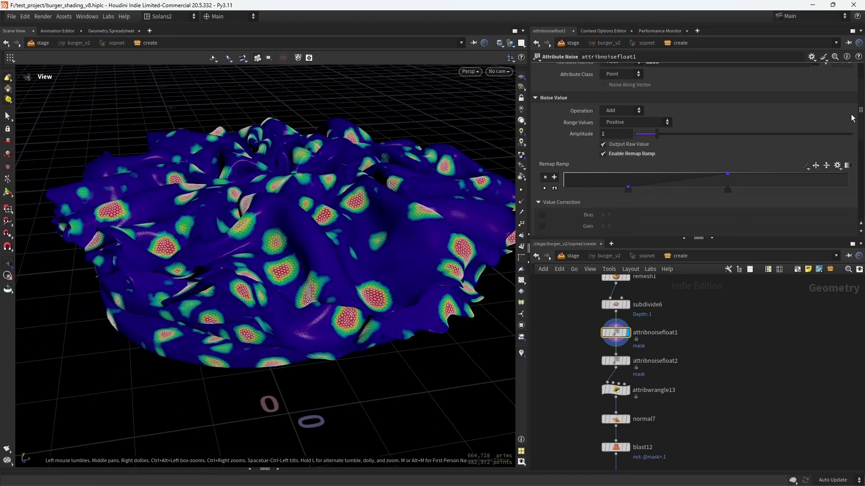
{"action": "left_click_drag", "start_coordinate": [859, 109], "coordinate": [859, 149]}
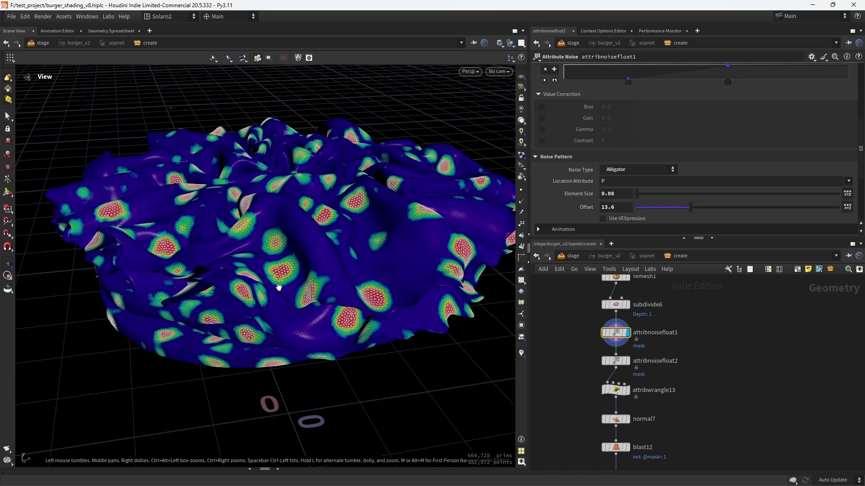
{"action": "mouse_move", "coordinate": [360, 300]}
{"action": "left_mouse_down"}
{"action": "mouse_move", "coordinate": [372, 295]}
{"action": "mouse_move", "coordinate": [353, 303]}
{"action": "left_mouse_up"}
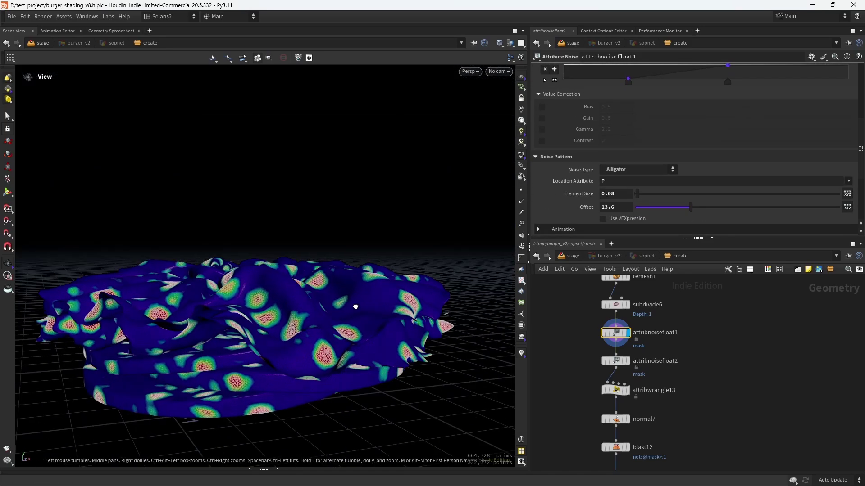
Step: Display attribnoisefloat2 and examine the added smaller noise spots in the mask
{"action": "left_click", "coordinate": [626, 362]}
{"action": "left_click_drag", "start_coordinate": [212, 334], "coordinate": [215, 297]}
{"action": "left_click_drag", "start_coordinate": [228, 269], "coordinate": [230, 295]}
{"action": "scroll", "coordinate": [670, 339], "scroll_direction": "up", "scroll_amount": 3}
Step: Show the displacement code of attribwrangle13, display the node and examine the bumps raised along the normals up close
{"action": "left_click", "coordinate": [584, 329]}
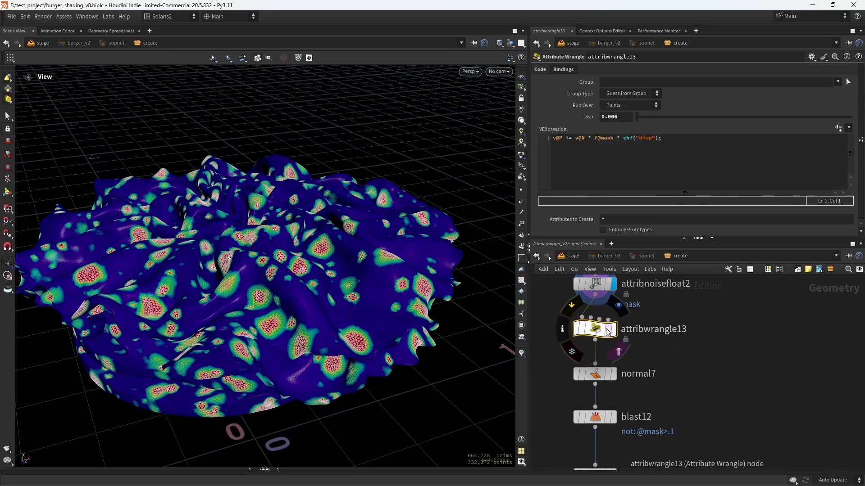
{"action": "left_click", "coordinate": [612, 329]}
{"action": "left_click_drag", "start_coordinate": [322, 315], "coordinate": [360, 331]}
{"action": "scroll", "coordinate": [356, 328], "scroll_direction": "up", "scroll_amount": 4}
{"action": "scroll", "coordinate": [350, 315], "scroll_direction": "up", "scroll_amount": 3}
{"action": "scroll", "coordinate": [273, 325], "scroll_direction": "down", "scroll_amount": 4}
{"action": "left_click_drag", "start_coordinate": [275, 329], "coordinate": [353, 325]}
{"action": "middle_click_drag", "start_coordinate": [640, 365], "coordinate": [652, 332]}
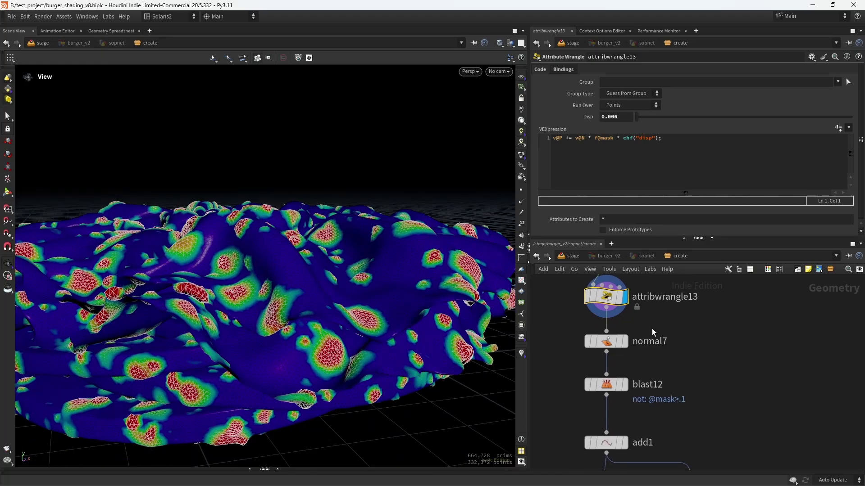
Step: Display blast12, show its mask-based group settings and examine the isolated surface patches
{"action": "left_click", "coordinate": [625, 384]}
{"action": "left_click_drag", "start_coordinate": [364, 319], "coordinate": [329, 317]}
{"action": "left_click", "coordinate": [615, 384]}
{"action": "right_click_drag", "start_coordinate": [329, 317], "coordinate": [336, 334]}
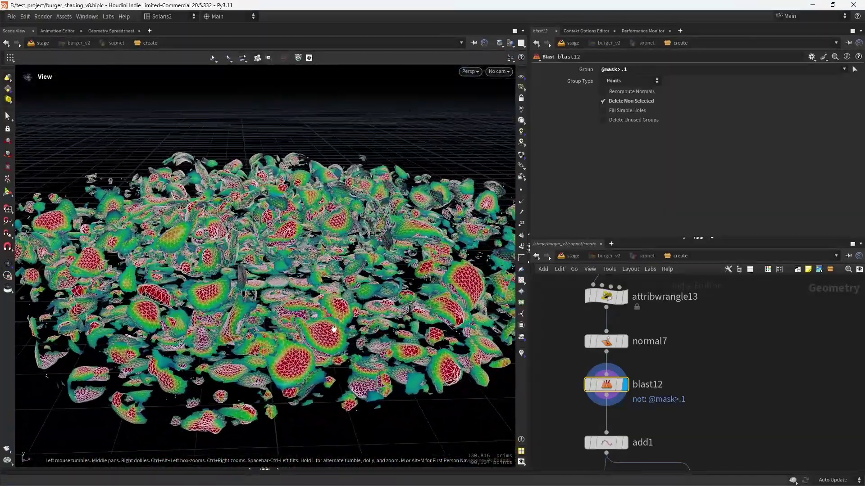
{"action": "left_click_drag", "start_coordinate": [336, 334], "coordinate": [335, 317]}
Step: Display add1, show its polygon settings and examine the patches from a lower angle
{"action": "middle_click_drag", "start_coordinate": [631, 438], "coordinate": [631, 359]}
{"action": "left_click", "coordinate": [611, 362]}
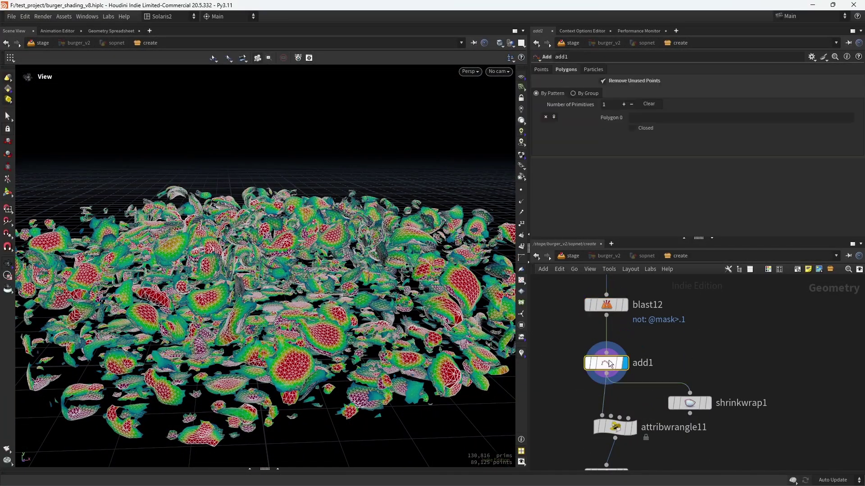
{"action": "left_click_drag", "start_coordinate": [374, 296], "coordinate": [518, 331]}
{"action": "middle_click_drag", "start_coordinate": [567, 393], "coordinate": [558, 361]}
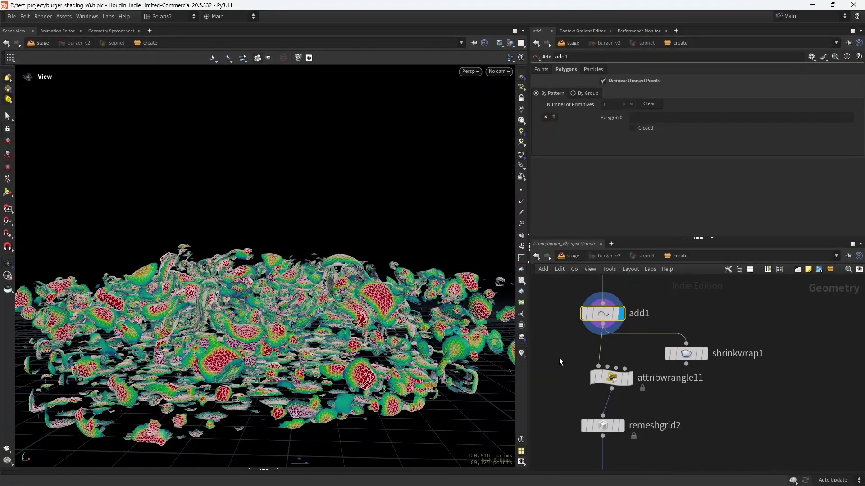
Step: Display attribwrangle11 and view the patches kept around the burger's outer ring from above
{"action": "scroll", "coordinate": [556, 358], "scroll_direction": "up", "scroll_amount": 1}
{"action": "mouse_move", "coordinate": [627, 377]}
{"action": "left_click", "coordinate": [644, 354]}
{"action": "scroll", "coordinate": [367, 307], "scroll_direction": "down", "scroll_amount": 3}
{"action": "left_click_drag", "start_coordinate": [367, 306], "coordinate": [377, 359]}
{"action": "scroll", "coordinate": [376, 359], "scroll_direction": "down", "scroll_amount": 2}
{"action": "middle_click_drag", "start_coordinate": [343, 367], "coordinate": [353, 331]}
{"action": "left_click_drag", "start_coordinate": [353, 332], "coordinate": [377, 325]}
Step: Show the distance-threshold code of attribwrangle11 and check its effect on the patches at the centre
{"action": "left_click", "coordinate": [624, 377]}
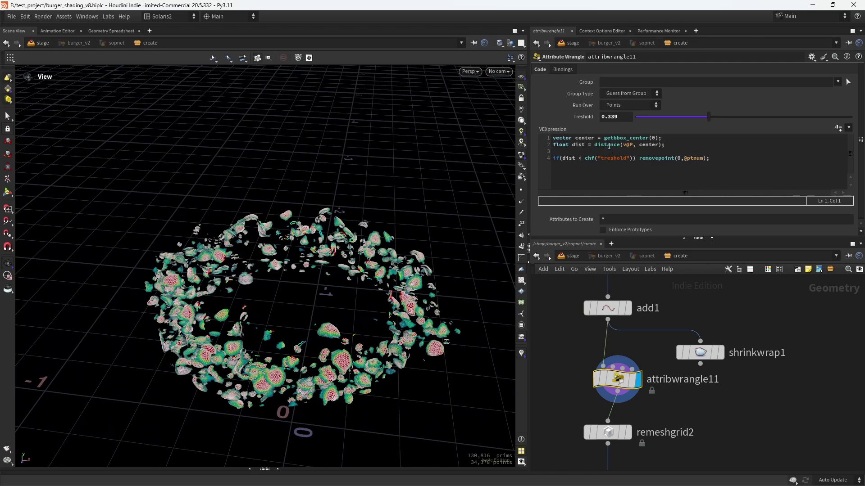
{"action": "right_click_drag", "start_coordinate": [309, 301], "coordinate": [359, 299]}
{"action": "left_click_drag", "start_coordinate": [359, 299], "coordinate": [360, 302]}
{"action": "right_click_drag", "start_coordinate": [361, 303], "coordinate": [351, 293]}
{"action": "right_click_drag", "start_coordinate": [297, 335], "coordinate": [301, 347]}
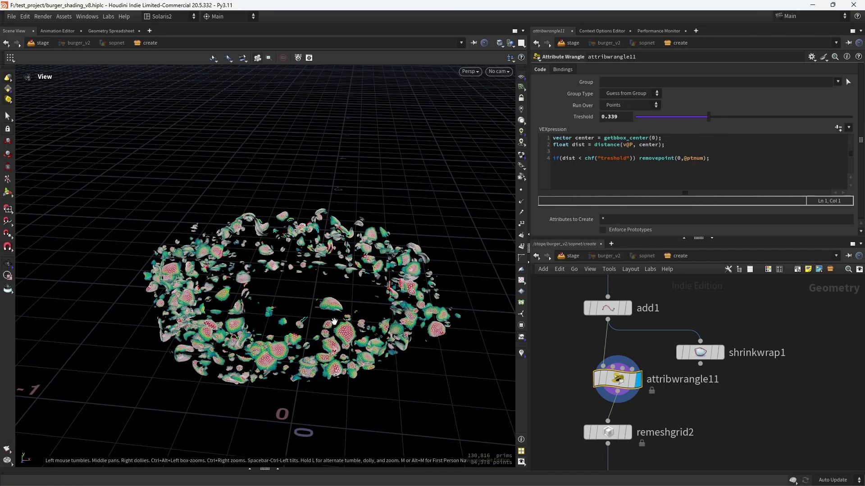
{"action": "left_click_drag", "start_coordinate": [327, 332], "coordinate": [332, 312]}
Step: Display remeshgrid2 and turn off the wireframe overlay to examine the solid water-drop meshes
{"action": "middle_click_drag", "start_coordinate": [567, 414], "coordinate": [556, 338]}
{"action": "left_click", "coordinate": [618, 356]}
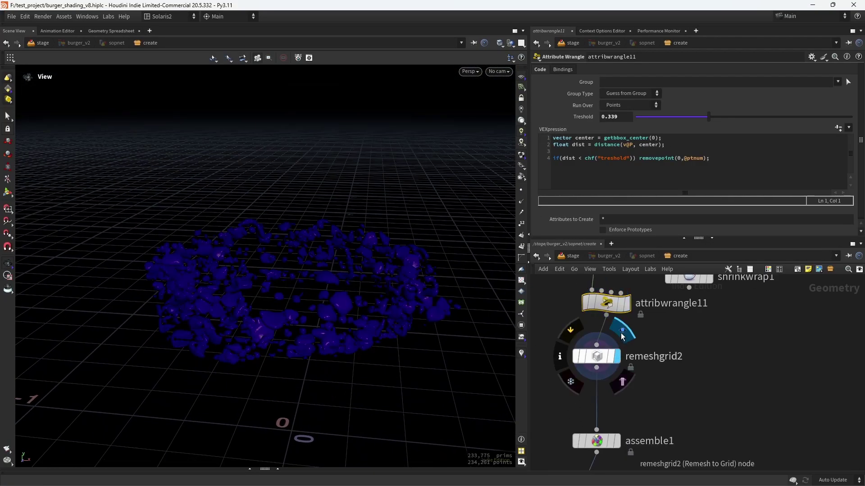
{"action": "right_click_drag", "start_coordinate": [323, 309], "coordinate": [395, 308]}
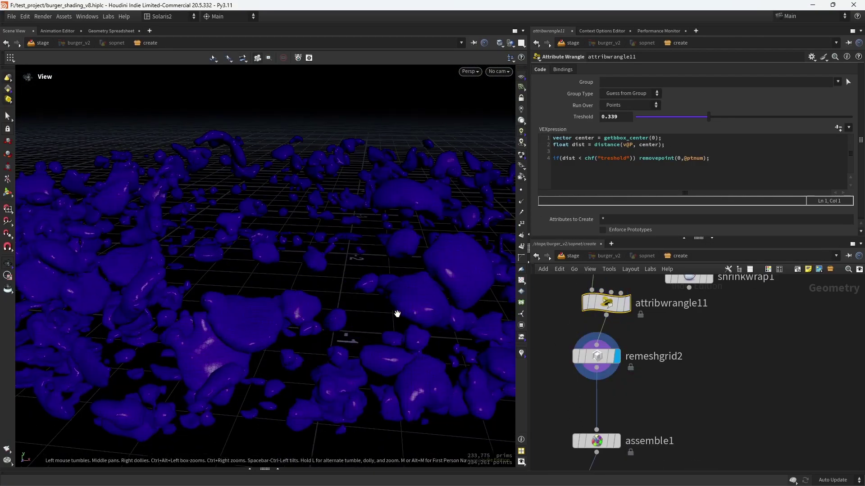
{"action": "key", "text": "shift+w"}
{"action": "mouse_move", "coordinate": [405, 319]}
{"action": "left_mouse_down"}
{"action": "mouse_move", "coordinate": [411, 279]}
{"action": "mouse_move", "coordinate": [409, 298]}
{"action": "left_mouse_up"}
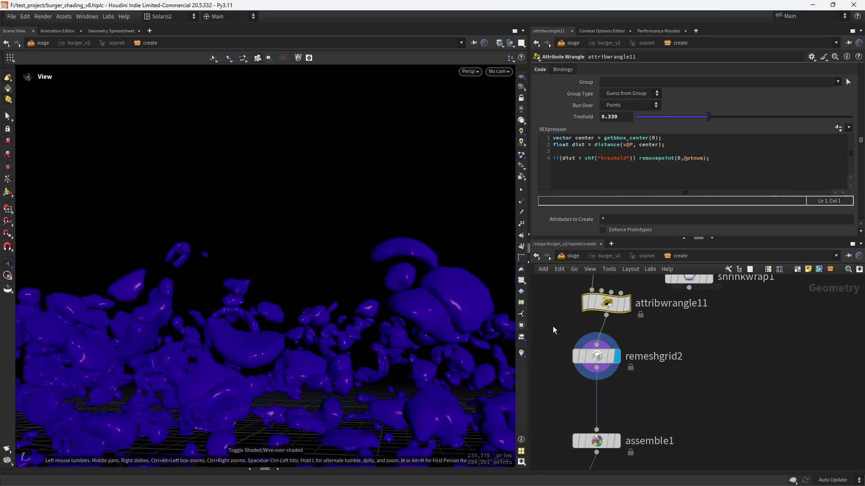
Step: Show the parameters of remeshgrid2 and review its surface type, offset and division size against the drops
{"action": "left_click", "coordinate": [595, 356]}
{"action": "left_click_drag", "start_coordinate": [351, 331], "coordinate": [361, 370]}
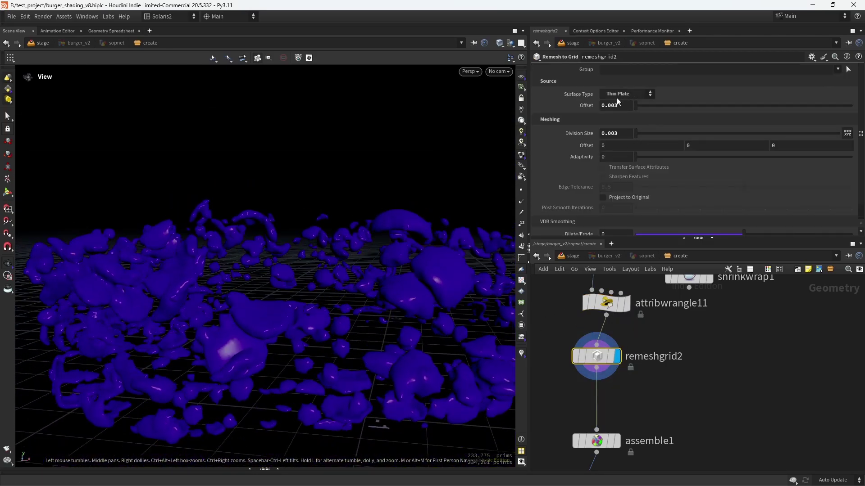
{"action": "left_click_drag", "start_coordinate": [375, 317], "coordinate": [426, 325]}
Step: Display assemble1 and show its packed-primitive settings for splitting the drops into pieces
{"action": "middle_click_drag", "start_coordinate": [648, 410], "coordinate": [678, 308]}
{"action": "left_click", "coordinate": [646, 344]}
{"action": "left_click", "coordinate": [624, 331]}
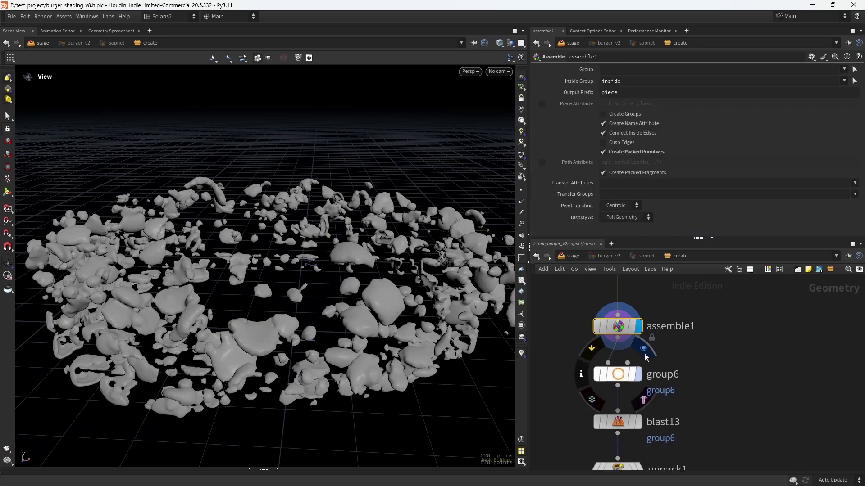
Step: Display group6 and review its random-chance selection settings, then display blast13 to view the reduced drops
{"action": "key", "text": "Down"}
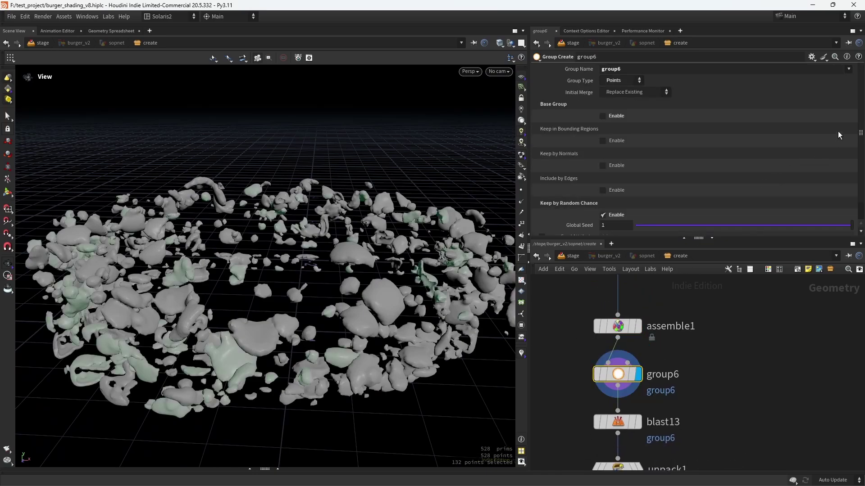
{"action": "scroll", "coordinate": [861, 124], "scroll_direction": "down", "scroll_amount": 2}
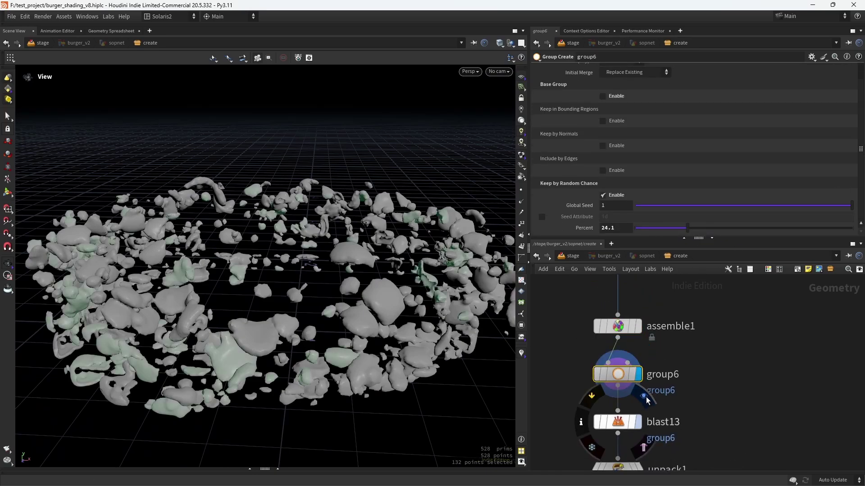
{"action": "left_click", "coordinate": [638, 422]}
{"action": "left_click_drag", "start_coordinate": [388, 252], "coordinate": [375, 323]}
{"action": "scroll", "coordinate": [702, 401], "scroll_direction": "down", "scroll_amount": 3}
Step: Follow the network down from blast13 to convertvdb2, display it and examine the rebuilt drops up close
{"action": "left_click", "coordinate": [637, 368]}
{"action": "scroll", "coordinate": [647, 417], "scroll_direction": "down", "scroll_amount": 3}
{"action": "left_click", "coordinate": [647, 428]}
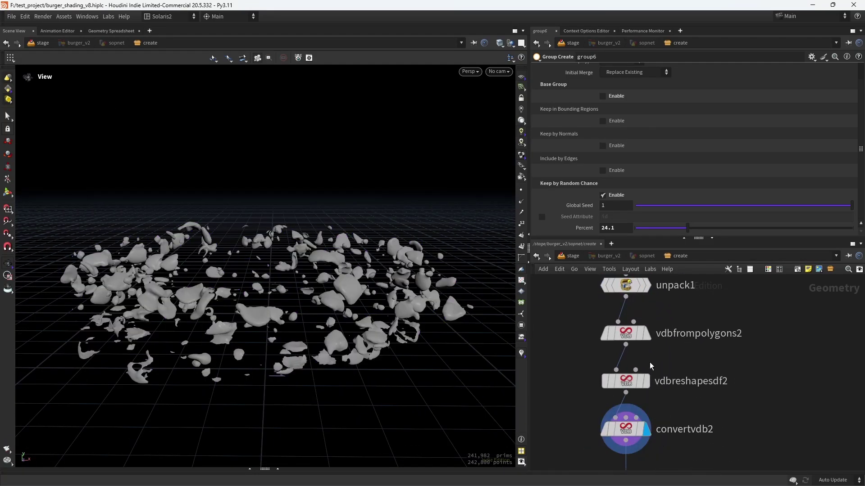
{"action": "right_click_drag", "start_coordinate": [264, 320], "coordinate": [342, 295]}
{"action": "left_click_drag", "start_coordinate": [341, 296], "coordinate": [475, 323]}
Step: Review the parameters of vdbfrompolygons2, vdbreshapesdf2 and convertvdb2 in the drop-rebuilding chain
{"action": "left_click", "coordinate": [625, 380]}
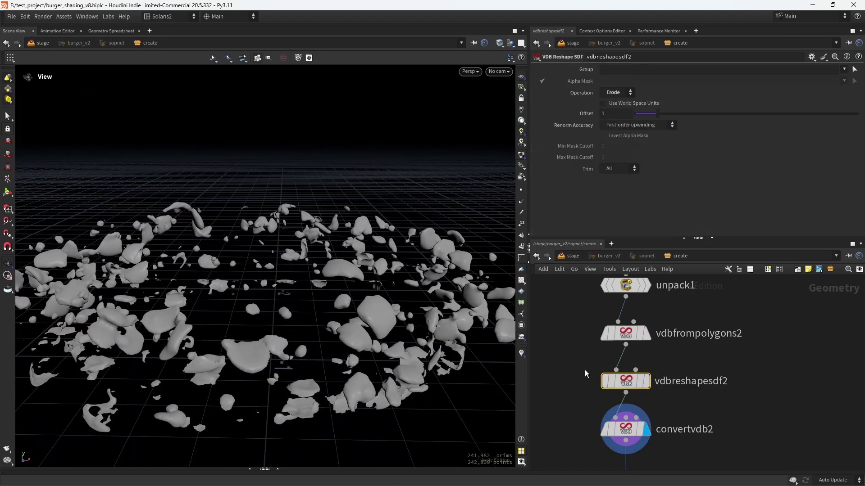
{"action": "left_click", "coordinate": [630, 341]}
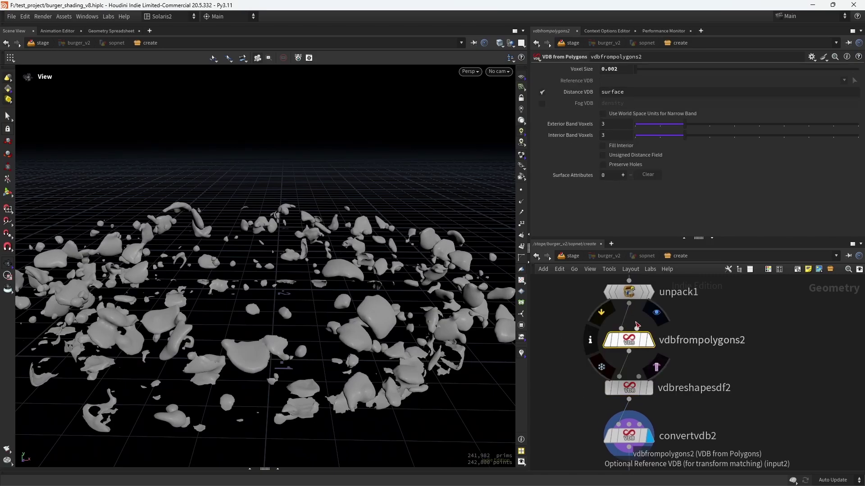
{"action": "left_click", "coordinate": [630, 388]}
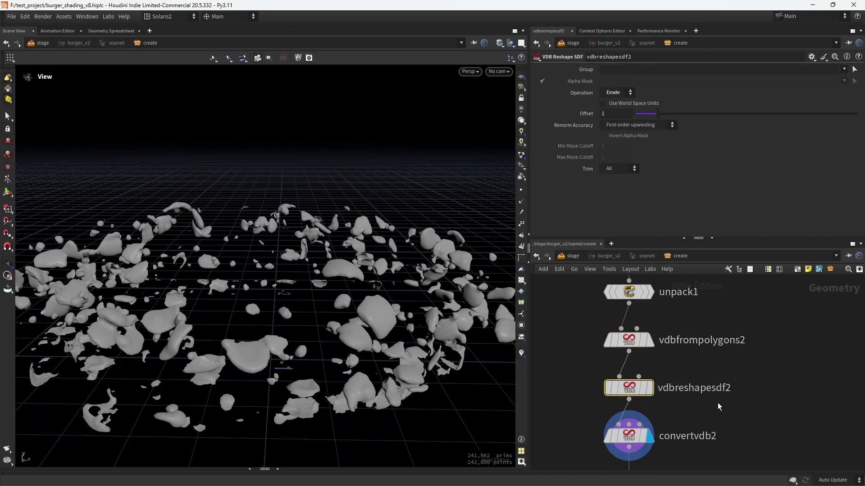
{"action": "middle_click_drag", "start_coordinate": [717, 406], "coordinate": [719, 353]}
{"action": "left_click", "coordinate": [630, 385]}
{"action": "scroll", "coordinate": [374, 335], "scroll_direction": "down", "scroll_amount": 3}
{"action": "left_click_drag", "start_coordinate": [373, 385], "coordinate": [368, 359]}
Step: Display the water_drops file cache at the end of the drop chain
{"action": "middle_click_drag", "start_coordinate": [593, 417], "coordinate": [596, 309]}
{"action": "left_click", "coordinate": [653, 380]}
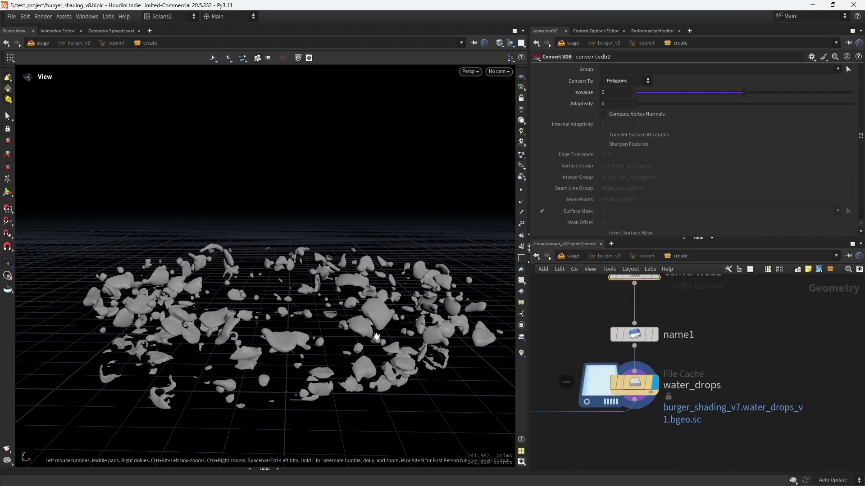
{"action": "scroll", "coordinate": [621, 361], "scroll_direction": "down", "scroll_amount": 3}
Step: Display merge4 and examine the full burger combined with the water drops
{"action": "middle_click_drag", "start_coordinate": [563, 374], "coordinate": [657, 347]}
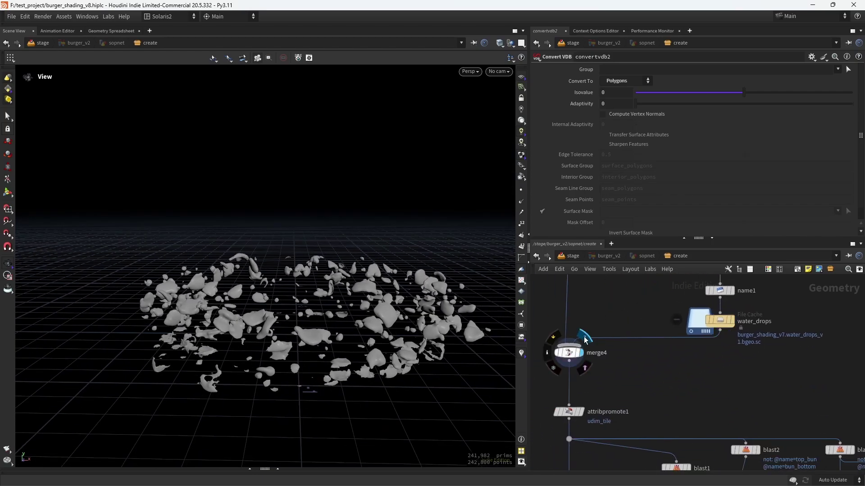
{"action": "left_click", "coordinate": [580, 353]}
{"action": "scroll", "coordinate": [289, 356], "scroll_direction": "up", "scroll_amount": 6}
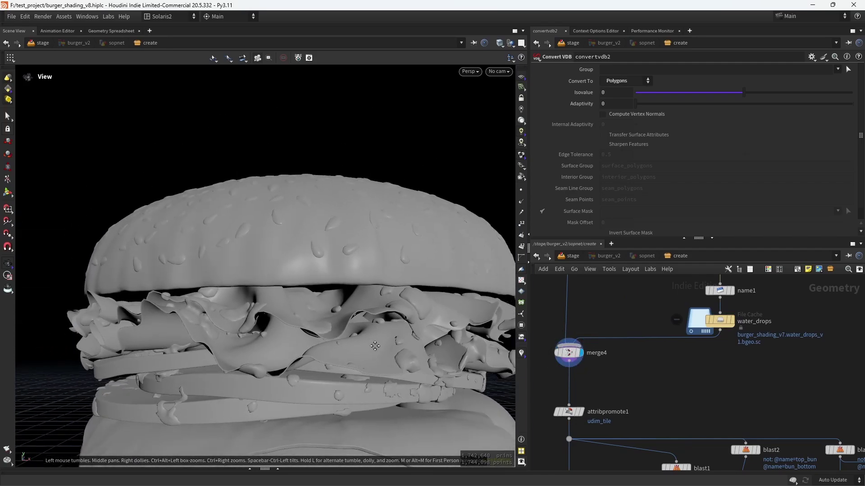
{"action": "scroll", "coordinate": [355, 337], "scroll_direction": "down", "scroll_amount": 4}
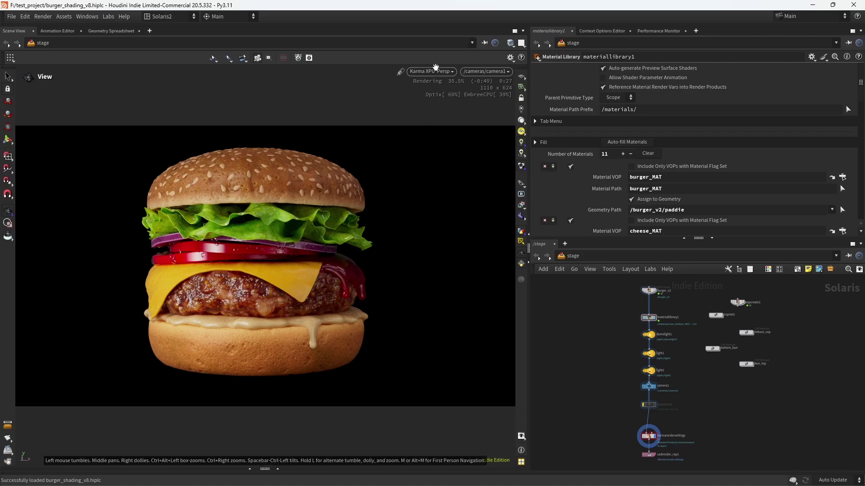
Step: Switch the stage viewport from Karma XPU rendering to the real-time viewport renderer
{"action": "left_click_drag", "start_coordinate": [435, 67], "coordinate": [437, 70]}
{"action": "left_click", "coordinate": [442, 72]}
{"action": "left_click", "coordinate": [455, 104]}
Step: Locate the COP networks in the stage network and select copnet1 to show its settings
{"action": "middle_click_drag", "start_coordinate": [688, 371], "coordinate": [610, 384]}
{"action": "scroll", "coordinate": [610, 383], "scroll_direction": "up", "scroll_amount": 4}
{"action": "left_click", "coordinate": [624, 356]}
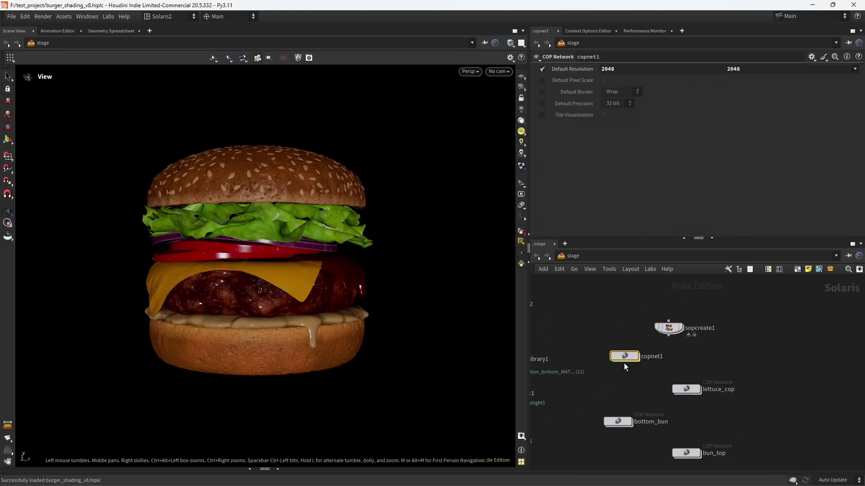
Step: Open copnet1 in an enlarged network editor and toggle the wire-over-shaded display of the patty preview
{"action": "double_click", "coordinate": [626, 357]}
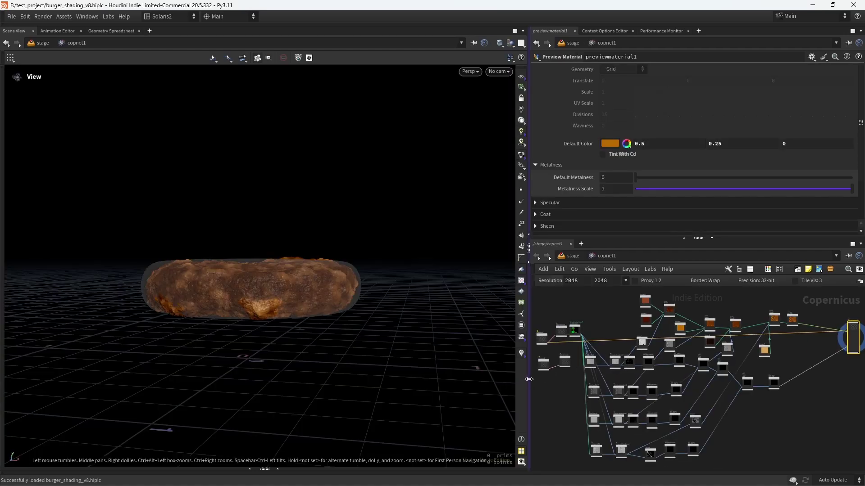
{"action": "left_click_drag", "start_coordinate": [528, 382], "coordinate": [336, 381]}
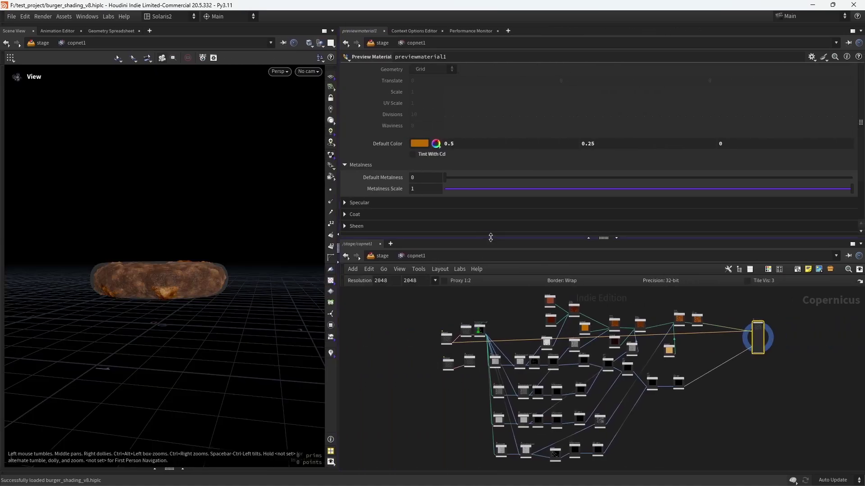
{"action": "left_click_drag", "start_coordinate": [490, 238], "coordinate": [490, 182]}
{"action": "key", "text": "shift+w"}
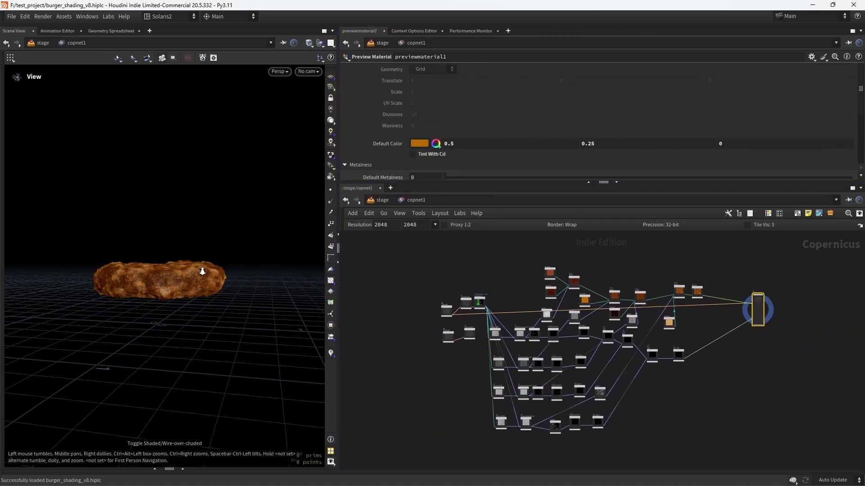
{"action": "right_click_drag", "start_coordinate": [220, 261], "coordinate": [272, 278]}
Step: Locate the rasterizegeo1 node at the start of the network and select it to show its rasterized attributes
{"action": "middle_click_drag", "start_coordinate": [428, 393], "coordinate": [399, 415]}
{"action": "scroll", "coordinate": [416, 398], "scroll_direction": "up", "scroll_amount": 5}
{"action": "middle_click_drag", "start_coordinate": [501, 313], "coordinate": [433, 418]}
{"action": "scroll", "coordinate": [426, 393], "scroll_direction": "up", "scroll_amount": 1}
{"action": "scroll", "coordinate": [433, 418], "scroll_direction": "down", "scroll_amount": 5}
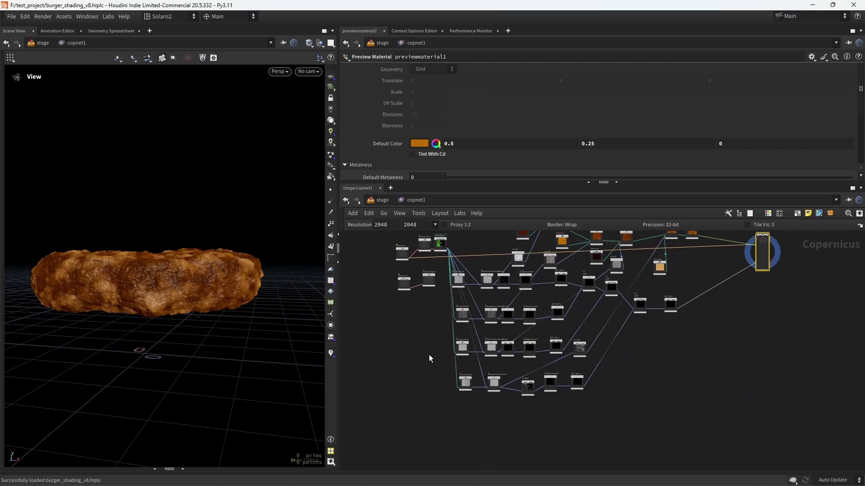
{"action": "scroll", "coordinate": [414, 367], "scroll_direction": "up", "scroll_amount": 3}
{"action": "middle_click_drag", "start_coordinate": [430, 315], "coordinate": [426, 418]}
{"action": "scroll", "coordinate": [426, 381], "scroll_direction": "down", "scroll_amount": 2}
{"action": "scroll", "coordinate": [450, 294], "scroll_direction": "up", "scroll_amount": 5}
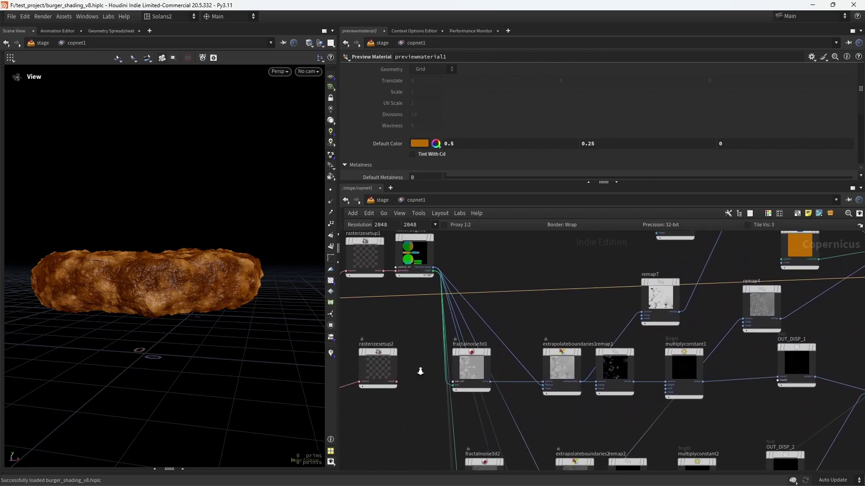
{"action": "mouse_move", "coordinate": [496, 344]}
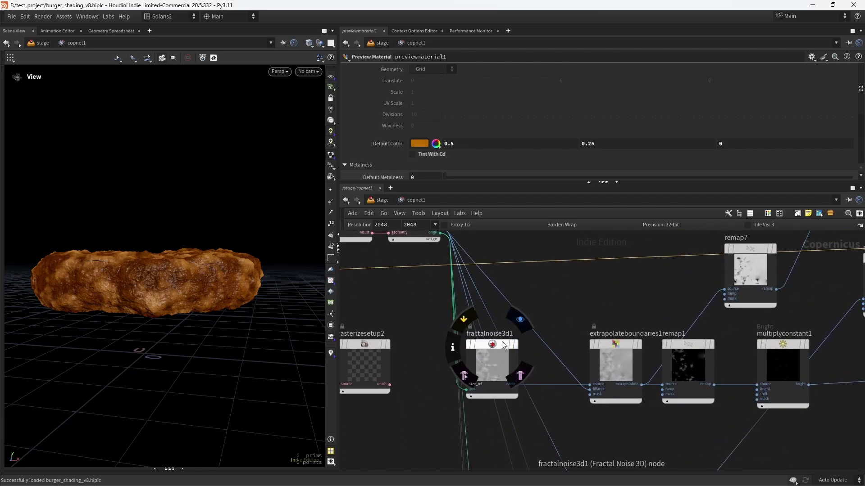
{"action": "middle_click_drag", "start_coordinate": [408, 289], "coordinate": [442, 398]}
{"action": "left_click", "coordinate": [450, 316]}
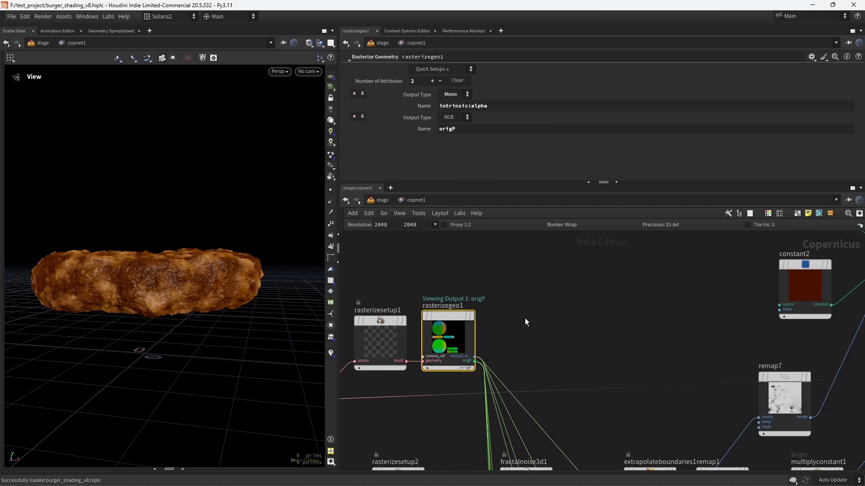
Step: Display the fractalnoise3d1 texture that is fed by the rasterized position
{"action": "scroll", "coordinate": [526, 329], "scroll_direction": "down", "scroll_amount": 3}
{"action": "middle_click_drag", "start_coordinate": [526, 366], "coordinate": [505, 289]}
{"action": "scroll", "coordinate": [455, 361], "scroll_direction": "up", "scroll_amount": 4}
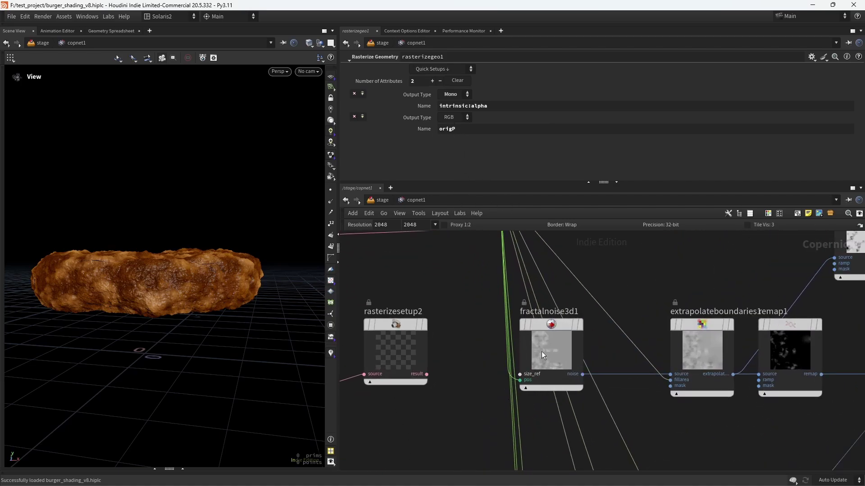
{"action": "mouse_move", "coordinate": [567, 322]}
{"action": "left_click", "coordinate": [582, 295]}
{"action": "left_click_drag", "start_coordinate": [227, 331], "coordinate": [247, 308]}
Step: Display fractalnoise3d2 with its settings and examine its cellular pattern up close
{"action": "scroll", "coordinate": [458, 376], "scroll_direction": "down", "scroll_amount": 5}
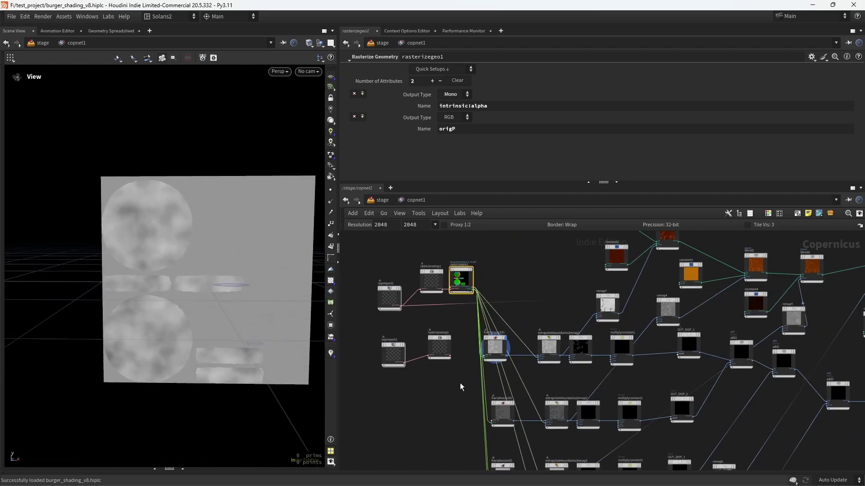
{"action": "scroll", "coordinate": [450, 374], "scroll_direction": "up", "scroll_amount": 3}
{"action": "middle_click_drag", "start_coordinate": [453, 368], "coordinate": [431, 355]}
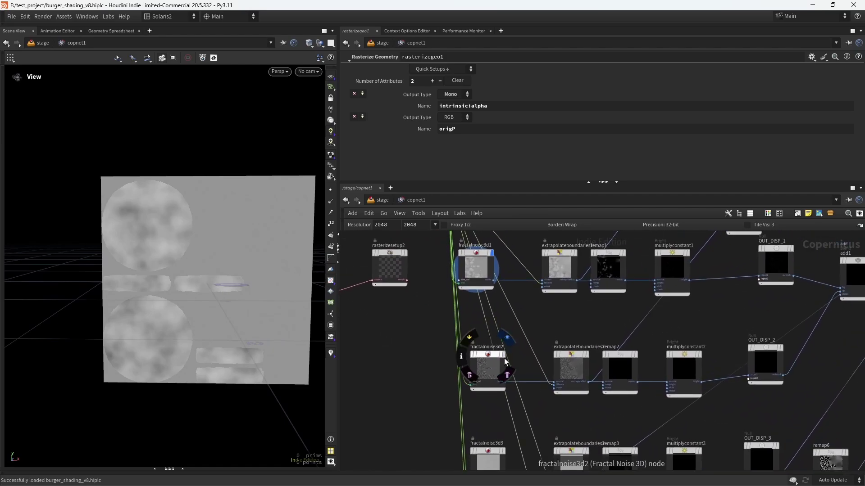
{"action": "left_click", "coordinate": [508, 340]}
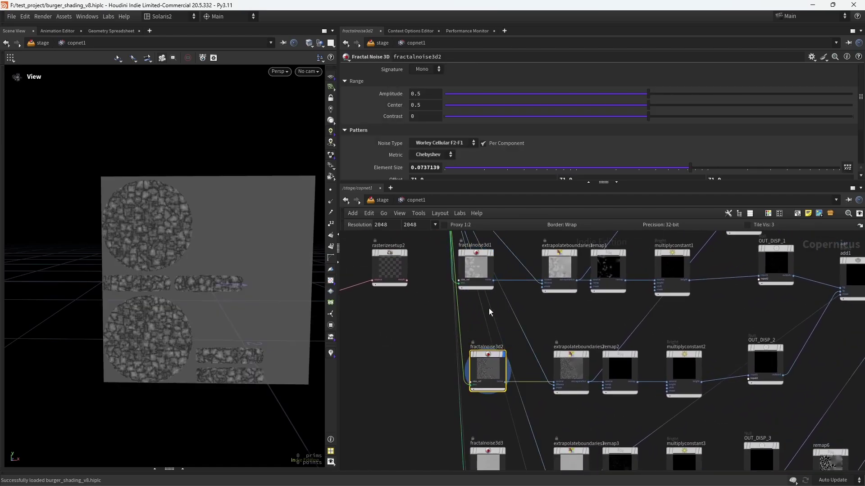
{"action": "scroll", "coordinate": [409, 392], "scroll_direction": "down", "scroll_amount": 3}
{"action": "scroll", "coordinate": [514, 270], "scroll_direction": "up", "scroll_amount": 3}
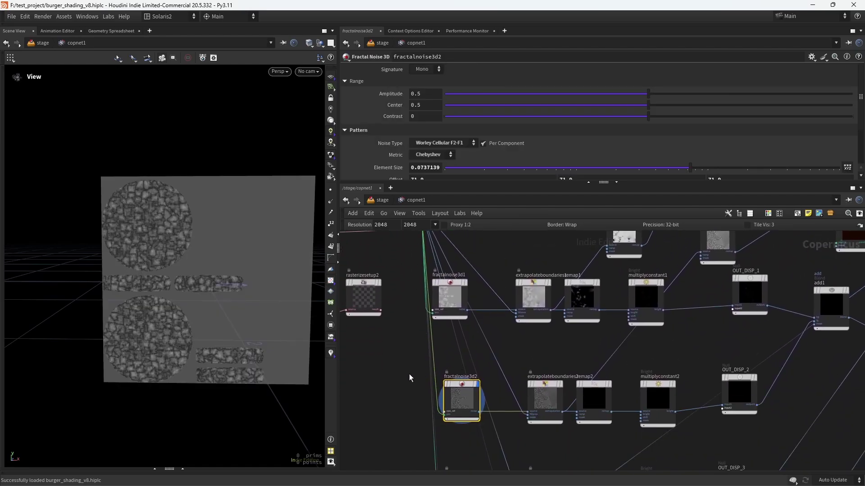
{"action": "scroll", "coordinate": [197, 307], "scroll_direction": "up", "scroll_amount": 4}
{"action": "scroll", "coordinate": [209, 301], "scroll_direction": "down", "scroll_amount": 2}
{"action": "scroll", "coordinate": [222, 295], "scroll_direction": "up", "scroll_amount": 3}
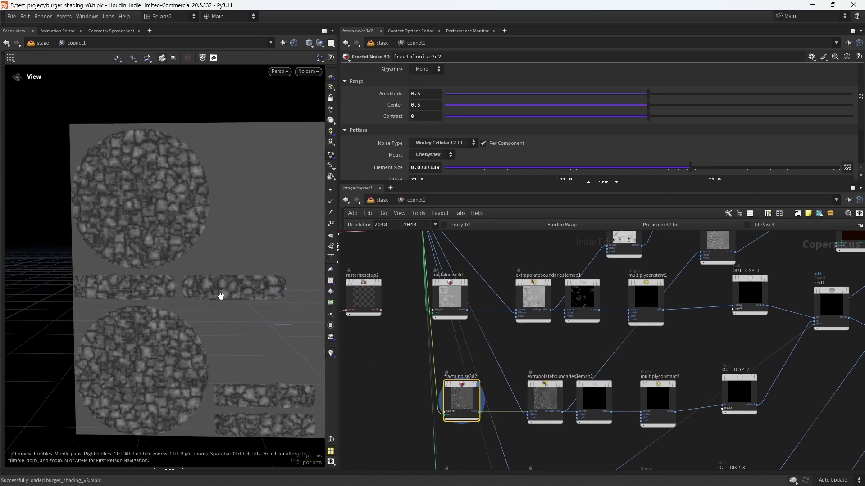
{"action": "left_click_drag", "start_coordinate": [221, 295], "coordinate": [218, 316]}
Step: Display fractalnoise3d3 and examine its fine grain up close
{"action": "middle_click_drag", "start_coordinate": [382, 412], "coordinate": [383, 267]}
{"action": "left_click", "coordinate": [476, 336]}
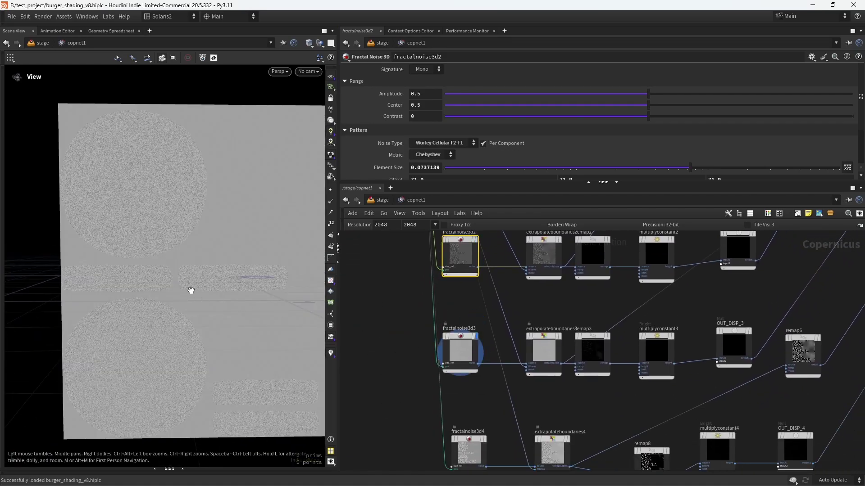
{"action": "right_click_drag", "start_coordinate": [198, 286], "coordinate": [235, 262]}
Step: Display the fractalnoise3d4 texture in the lowest noise branch
{"action": "middle_click_drag", "start_coordinate": [375, 381], "coordinate": [366, 264]}
{"action": "mouse_move", "coordinate": [475, 330]}
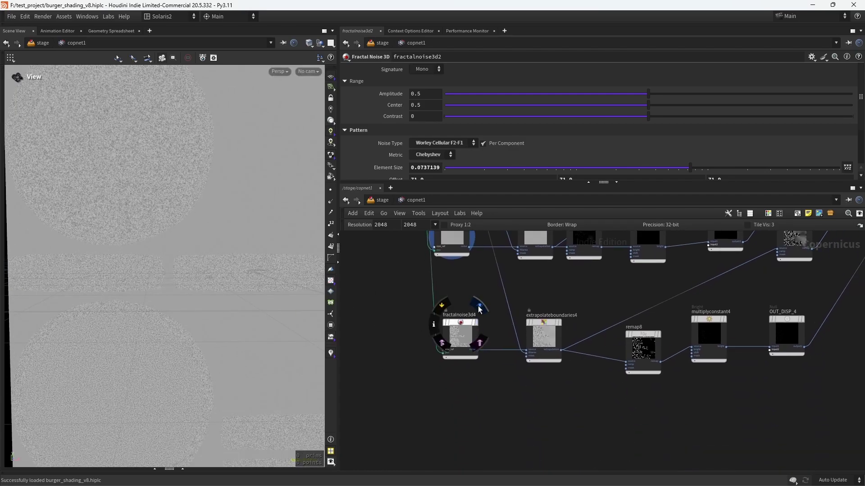
{"action": "left_click", "coordinate": [480, 310]}
{"action": "scroll", "coordinate": [251, 367], "scroll_direction": "down", "scroll_amount": 3}
{"action": "scroll", "coordinate": [398, 355], "scroll_direction": "down", "scroll_amount": 5}
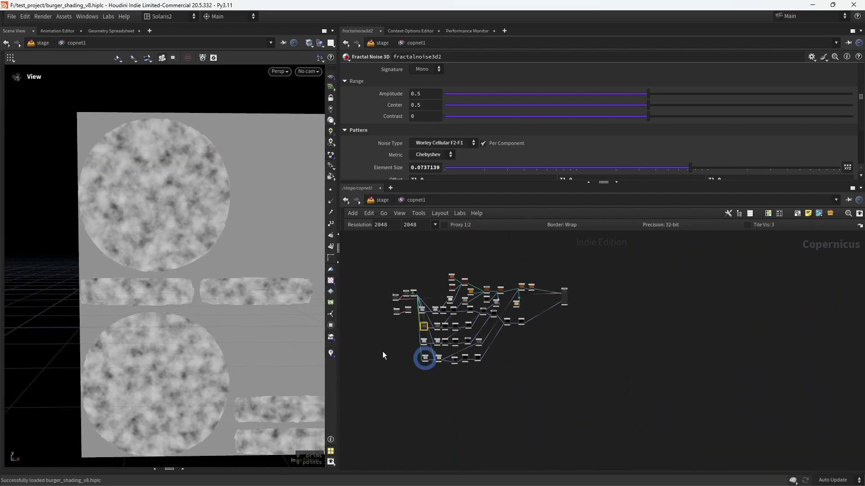
Step: Display blend1 to examine how the constant1 and constant2 colors are mixed through the mask
{"action": "middle_click_drag", "start_coordinate": [383, 350], "coordinate": [370, 372]}
{"action": "scroll", "coordinate": [446, 293], "scroll_direction": "up", "scroll_amount": 4}
{"action": "scroll", "coordinate": [402, 318], "scroll_direction": "up", "scroll_amount": 5}
{"action": "scroll", "coordinate": [385, 358], "scroll_direction": "down", "scroll_amount": 1}
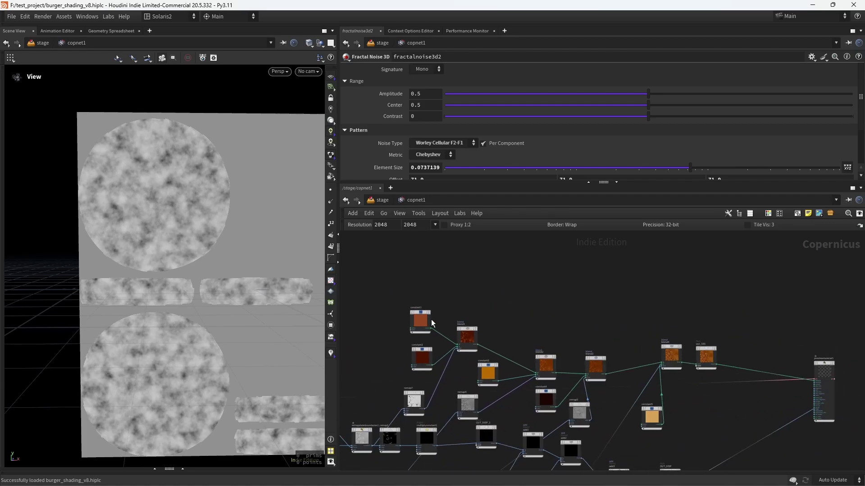
{"action": "left_click", "coordinate": [470, 326]}
{"action": "middle_click_drag", "start_coordinate": [379, 331], "coordinate": [405, 317]}
{"action": "left_click", "coordinate": [430, 345]}
{"action": "left_click", "coordinate": [504, 305]}
{"action": "scroll", "coordinate": [503, 282], "scroll_direction": "up", "scroll_amount": 3}
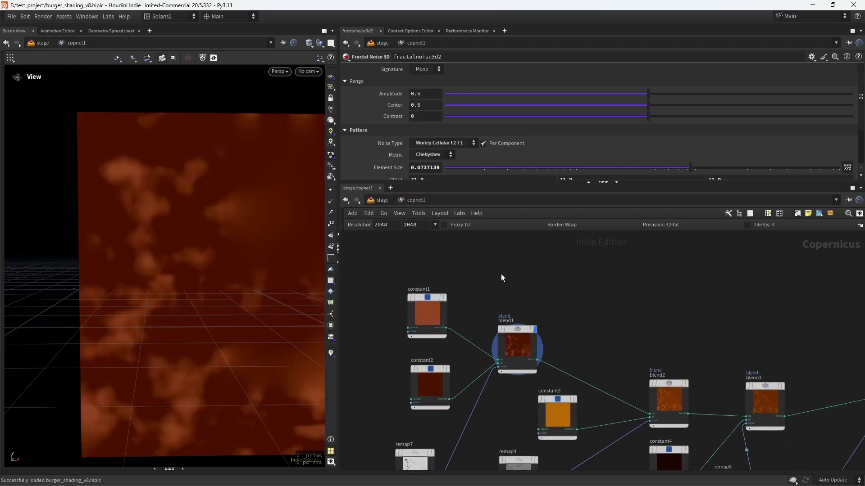
{"action": "scroll", "coordinate": [272, 301], "scroll_direction": "down", "scroll_amount": 3}
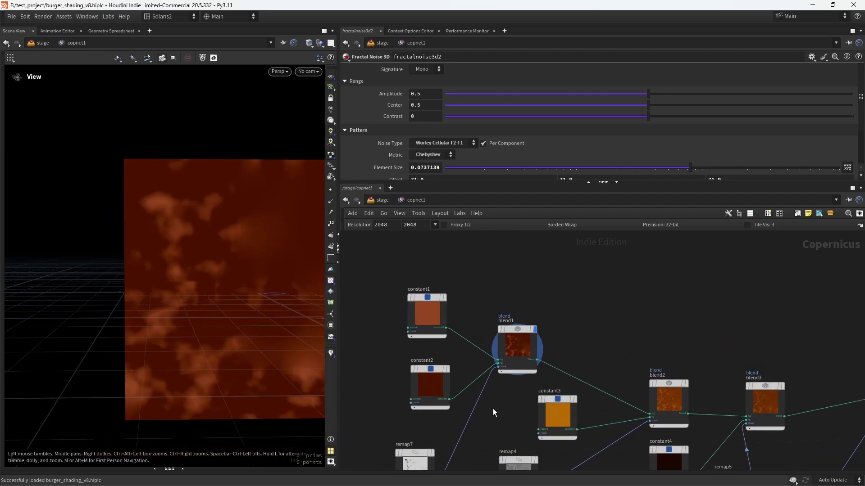
{"action": "scroll", "coordinate": [491, 411], "scroll_direction": "up", "scroll_amount": 3}
{"action": "middle_click_drag", "start_coordinate": [225, 311], "coordinate": [220, 344]}
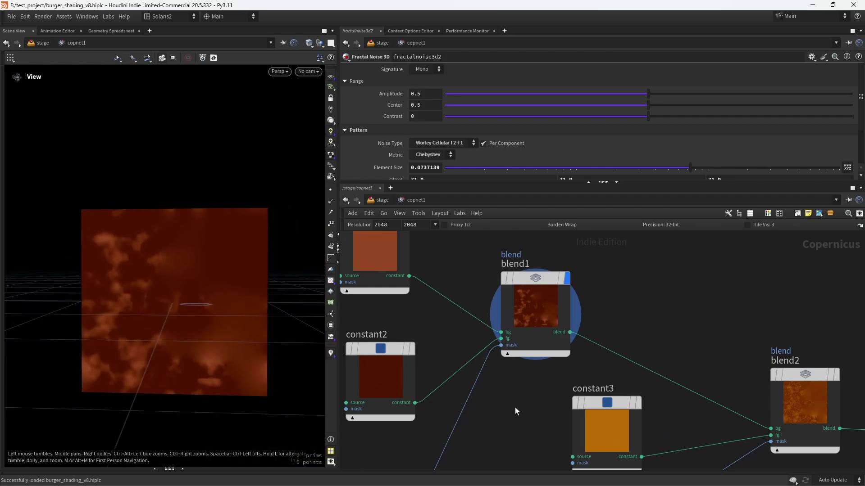
Step: Display blend2 to examine how the constant3 color is layered through the remap4 mask
{"action": "scroll", "coordinate": [513, 406], "scroll_direction": "down", "scroll_amount": 5}
{"action": "scroll", "coordinate": [427, 419], "scroll_direction": "up", "scroll_amount": 3}
{"action": "left_click", "coordinate": [500, 366]}
{"action": "middle_click_drag", "start_coordinate": [693, 274], "coordinate": [485, 406]}
{"action": "scroll", "coordinate": [485, 406], "scroll_direction": "up", "scroll_amount": 3}
{"action": "left_click", "coordinate": [557, 305]}
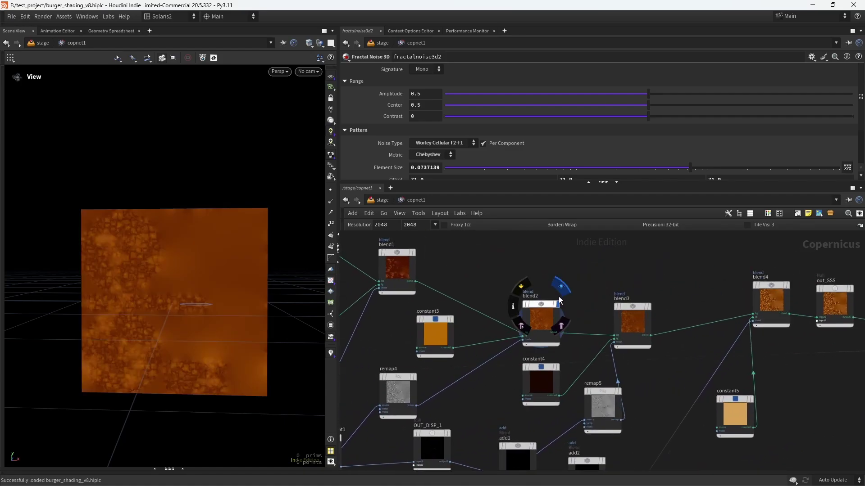
{"action": "scroll", "coordinate": [189, 315], "scroll_direction": "up", "scroll_amount": 5}
{"action": "left_click_drag", "start_coordinate": [194, 333], "coordinate": [263, 317]}
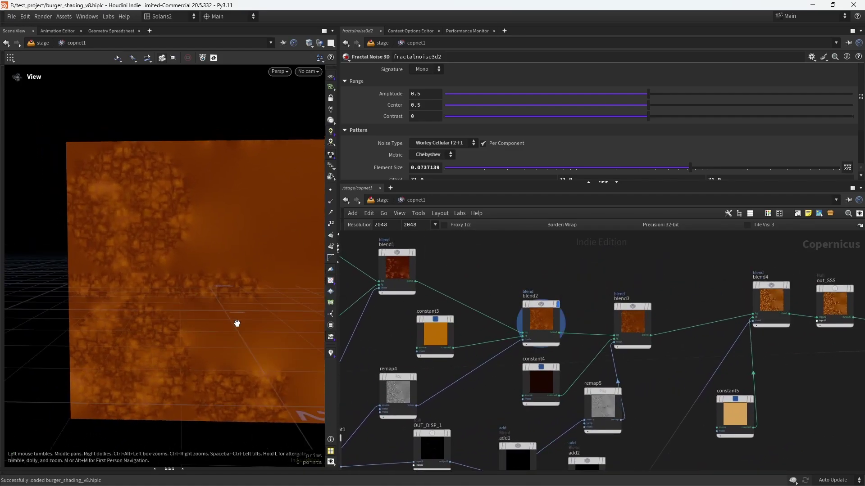
{"action": "scroll", "coordinate": [495, 285], "scroll_direction": "up", "scroll_amount": 3}
Step: Display blend3 and examine the fine dark detail added with constant4 up close
{"action": "middle_click_drag", "start_coordinate": [484, 286], "coordinate": [522, 316]}
{"action": "scroll", "coordinate": [497, 288], "scroll_direction": "down", "scroll_amount": 3}
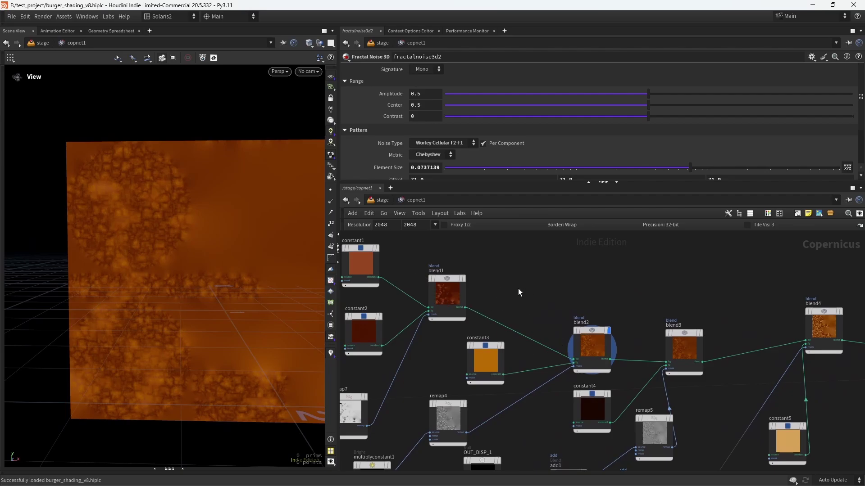
{"action": "scroll", "coordinate": [540, 301], "scroll_direction": "down", "scroll_amount": 3}
{"action": "scroll", "coordinate": [496, 279], "scroll_direction": "up", "scroll_amount": 3}
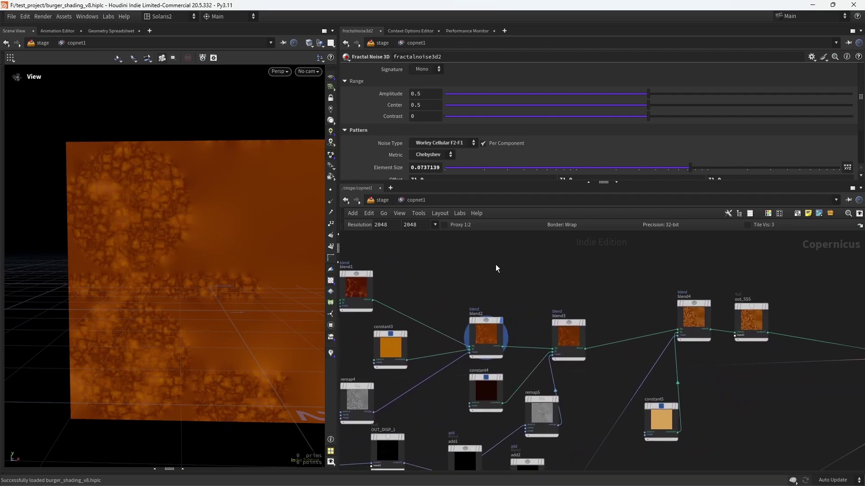
{"action": "left_click", "coordinate": [583, 323]}
{"action": "scroll", "coordinate": [177, 266], "scroll_direction": "up", "scroll_amount": 5}
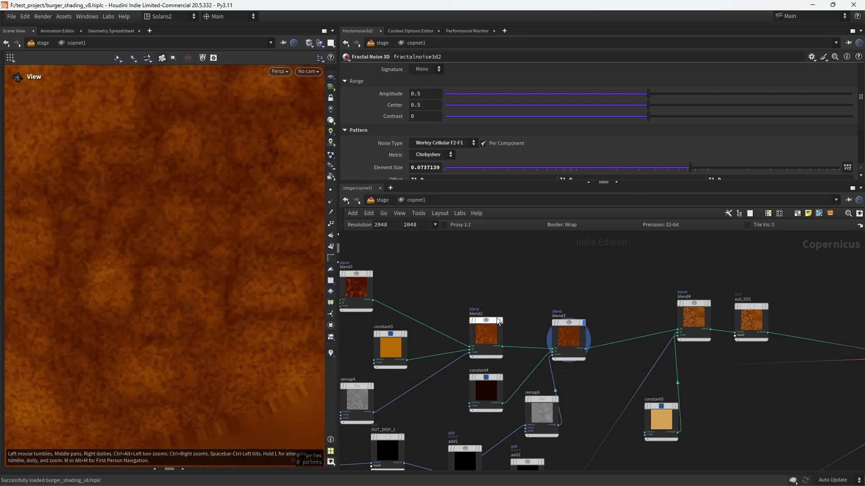
{"action": "scroll", "coordinate": [571, 391], "scroll_direction": "up", "scroll_amount": 2}
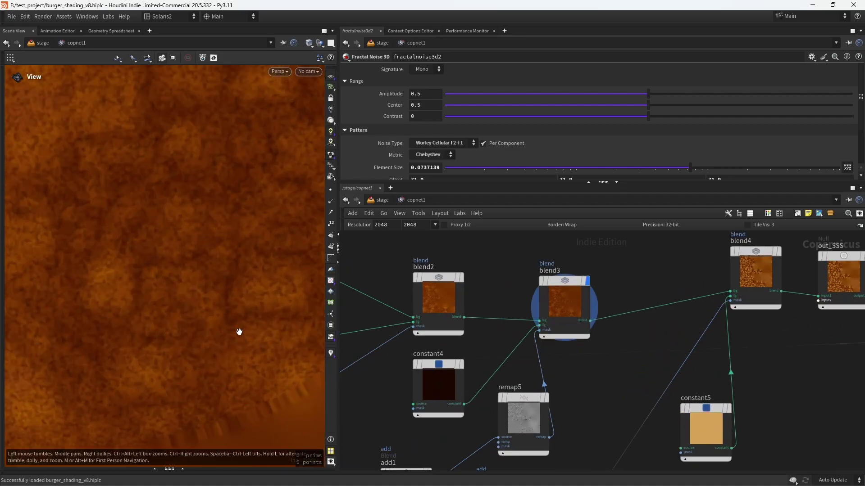
{"action": "scroll", "coordinate": [243, 310], "scroll_direction": "down", "scroll_amount": 3}
Step: Display blend4 to examine the patty color with the constant5 tone layered in
{"action": "middle_click_drag", "start_coordinate": [570, 357], "coordinate": [381, 410]}
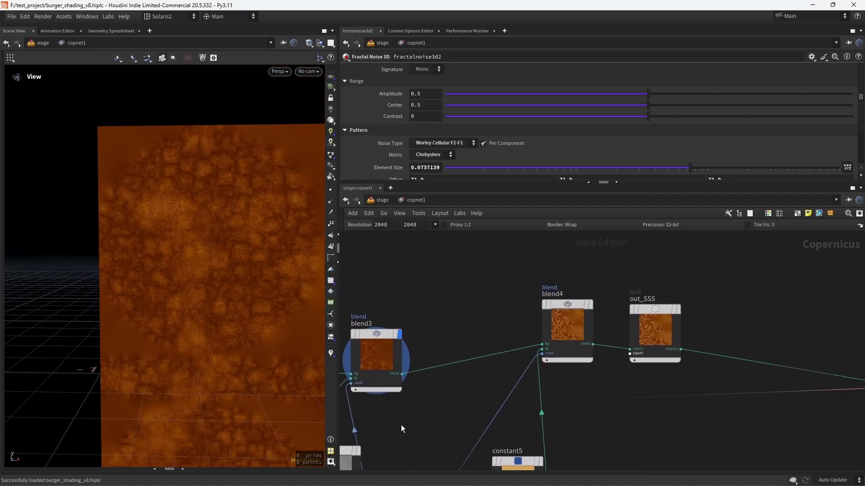
{"action": "left_click", "coordinate": [591, 285]}
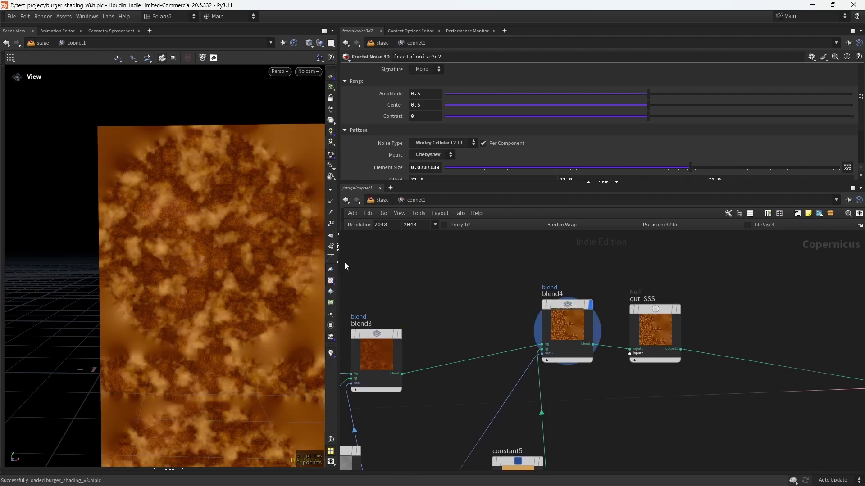
{"action": "scroll", "coordinate": [222, 348], "scroll_direction": "down", "scroll_amount": 3}
{"action": "scroll", "coordinate": [447, 357], "scroll_direction": "down", "scroll_amount": 6}
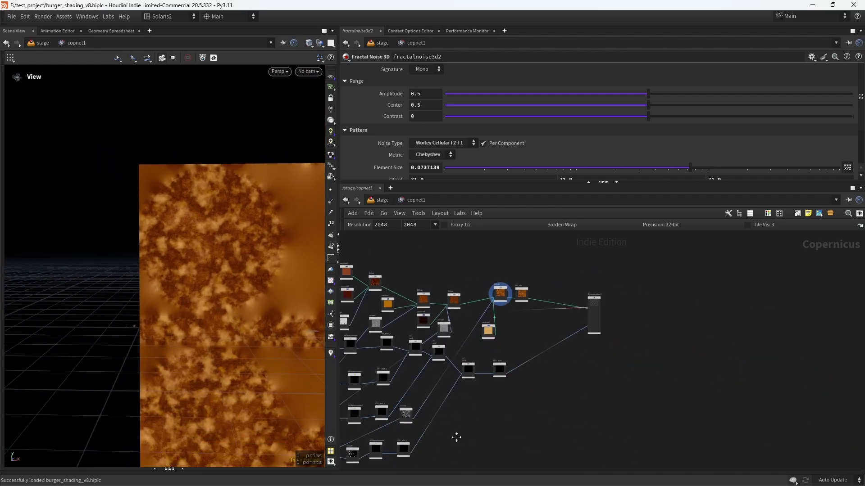
Step: Compare the fractalnoise3d4 pattern with the blend4 color by displaying one after the other
{"action": "scroll", "coordinate": [402, 372], "scroll_direction": "up", "scroll_amount": 6}
{"action": "left_click", "coordinate": [426, 356]}
{"action": "scroll", "coordinate": [486, 330], "scroll_direction": "down", "scroll_amount": 4}
{"action": "middle_click_drag", "start_coordinate": [532, 322], "coordinate": [383, 442]}
{"action": "middle_click_drag", "start_coordinate": [530, 286], "coordinate": [420, 375]}
{"action": "scroll", "coordinate": [473, 318], "scroll_direction": "up", "scroll_amount": 4}
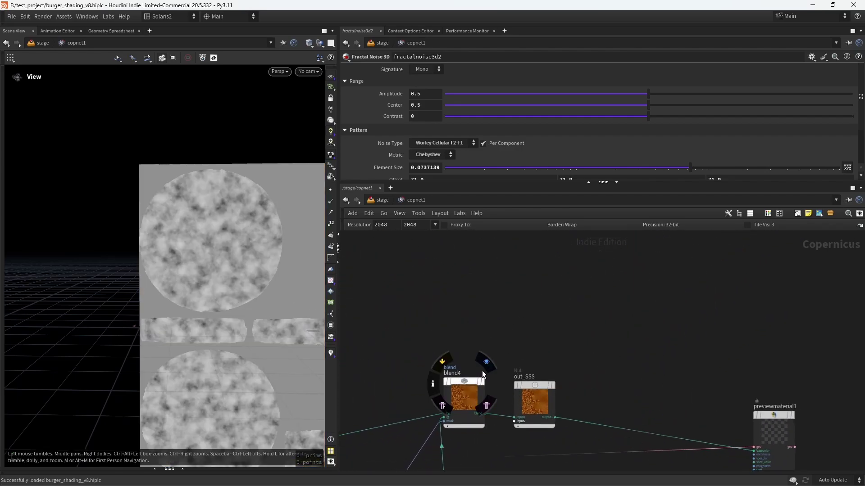
{"action": "left_click", "coordinate": [482, 379]}
Step: Display previewmaterial1 and examine the textured patty from another angle
{"action": "scroll", "coordinate": [584, 326], "scroll_direction": "down", "scroll_amount": 4}
{"action": "middle_click_drag", "start_coordinate": [557, 416], "coordinate": [556, 357]}
{"action": "middle_click_drag", "start_coordinate": [527, 405], "coordinate": [467, 435]}
{"action": "middle_click_drag", "start_coordinate": [594, 320], "coordinate": [502, 369]}
{"action": "scroll", "coordinate": [500, 371], "scroll_direction": "up", "scroll_amount": 4}
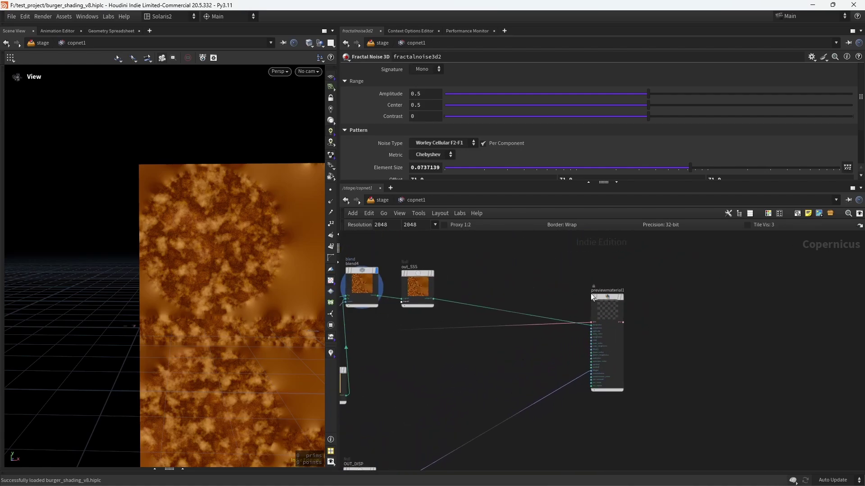
{"action": "left_click", "coordinate": [625, 282]}
{"action": "left_click_drag", "start_coordinate": [316, 275], "coordinate": [165, 309]}
{"action": "middle_click_drag", "start_coordinate": [312, 321], "coordinate": [280, 316]}
Step: Bypass the add1, add2 and add3 nodes that combine the displacement layers before OUT_DISP
{"action": "scroll", "coordinate": [455, 370], "scroll_direction": "down", "scroll_amount": 4}
{"action": "middle_click_drag", "start_coordinate": [442, 375], "coordinate": [478, 398]}
{"action": "scroll", "coordinate": [446, 406], "scroll_direction": "up", "scroll_amount": 3}
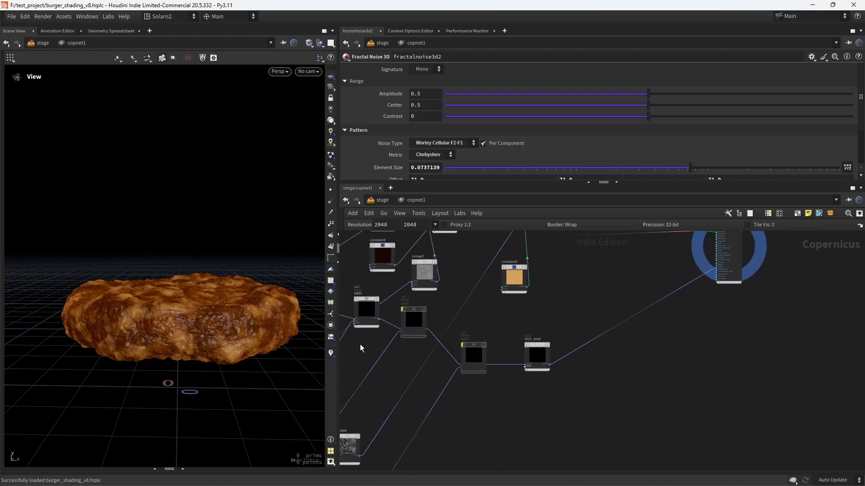
{"action": "middle_click_drag", "start_coordinate": [360, 345], "coordinate": [466, 312]}
{"action": "left_click", "coordinate": [466, 312]}
Step: Display fractalnoise3d1 and undo that display change
{"action": "middle_click_drag", "start_coordinate": [393, 342], "coordinate": [504, 370]}
{"action": "scroll", "coordinate": [243, 332], "scroll_direction": "up", "scroll_amount": 2}
{"action": "scroll", "coordinate": [377, 350], "scroll_direction": "up", "scroll_amount": 3}
{"action": "left_click", "coordinate": [453, 305]}
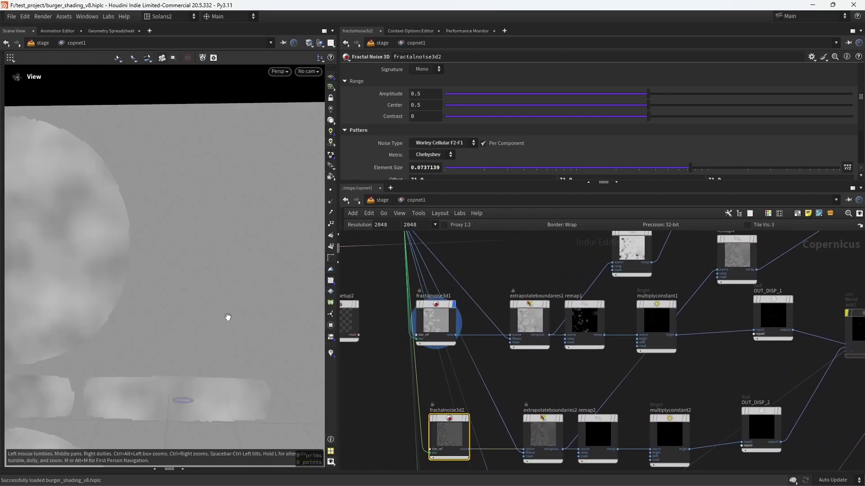
{"action": "left_click_drag", "start_coordinate": [175, 367], "coordinate": [247, 313]}
{"action": "key", "text": "ctrl+z"}
Step: Examine the preview patty with the displacement adds bypassed and locate remap1 in the first displacement branch
{"action": "right_click_drag", "start_coordinate": [265, 212], "coordinate": [233, 274]}
{"action": "left_click_drag", "start_coordinate": [234, 273], "coordinate": [206, 295]}
{"action": "scroll", "coordinate": [205, 294], "scroll_direction": "down", "scroll_amount": 3}
{"action": "scroll", "coordinate": [509, 378], "scroll_direction": "down", "scroll_amount": 3}
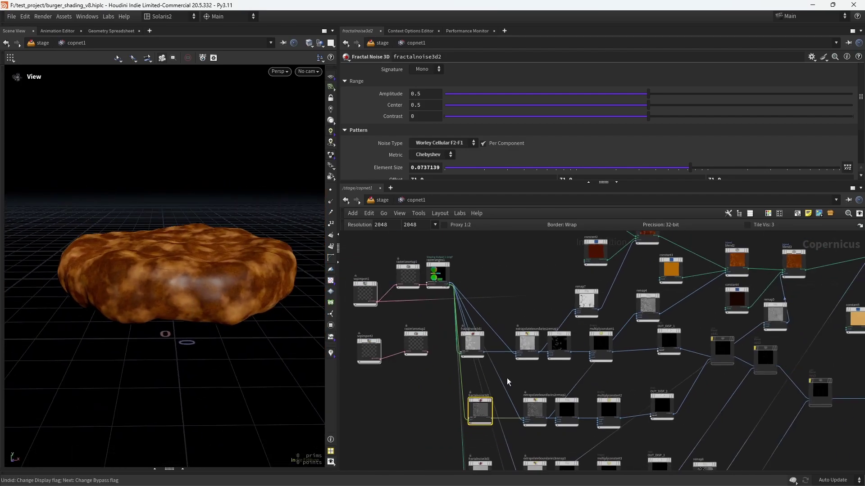
{"action": "scroll", "coordinate": [546, 359], "scroll_direction": "up", "scroll_amount": 4}
{"action": "middle_click_drag", "start_coordinate": [536, 349], "coordinate": [490, 378]}
{"action": "scroll", "coordinate": [484, 369], "scroll_direction": "up", "scroll_amount": 1}
{"action": "left_click_drag", "start_coordinate": [383, 299], "coordinate": [403, 300]}
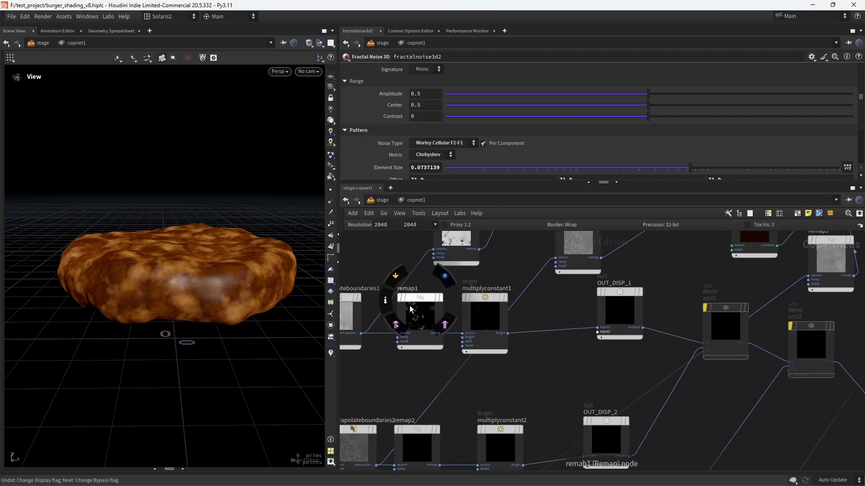
Step: Examine the patty without the combined displacement layers and show the brightness parameters of multiplyconstant1 in the first displacement branch
{"action": "left_click_drag", "start_coordinate": [251, 302], "coordinate": [225, 282]}
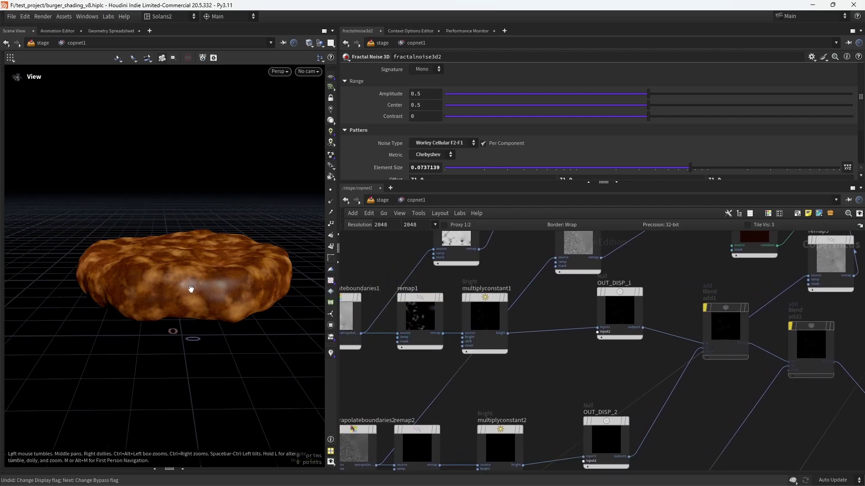
{"action": "scroll", "coordinate": [474, 373], "scroll_direction": "down", "scroll_amount": 5}
{"action": "scroll", "coordinate": [521, 367], "scroll_direction": "up", "scroll_amount": 4}
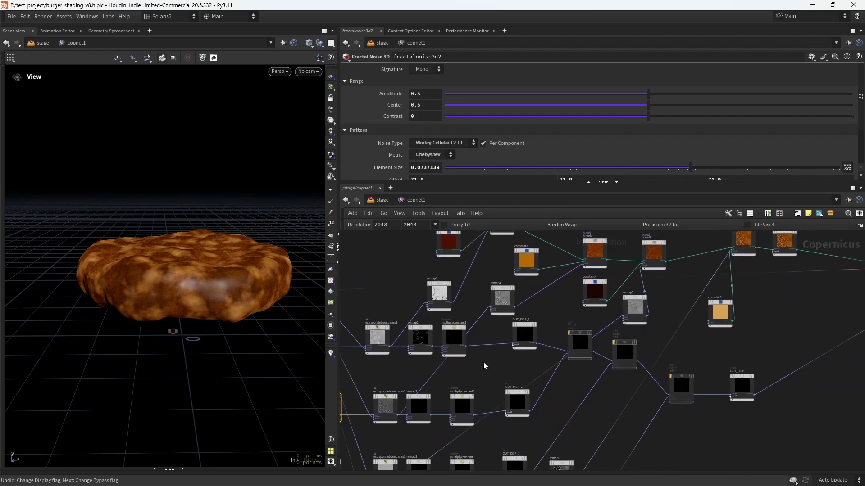
{"action": "scroll", "coordinate": [512, 362], "scroll_direction": "down", "scroll_amount": 2}
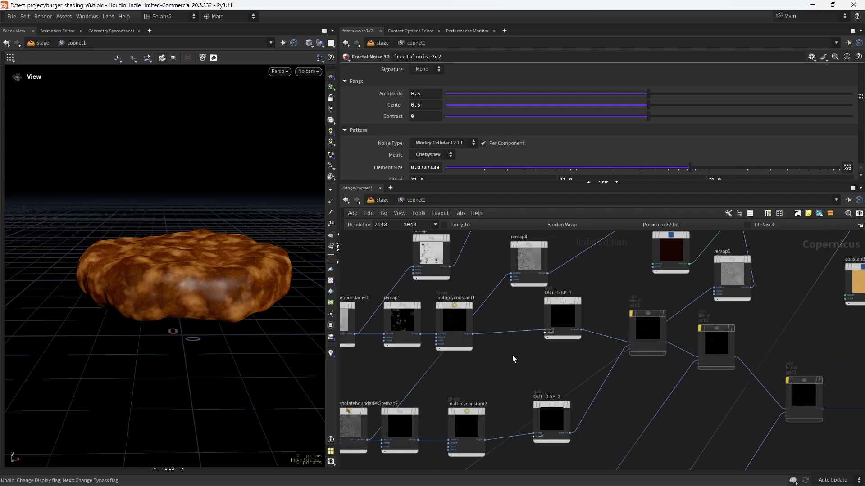
{"action": "left_click_drag", "start_coordinate": [212, 289], "coordinate": [234, 293]}
{"action": "scroll", "coordinate": [488, 360], "scroll_direction": "up", "scroll_amount": 3}
{"action": "scroll", "coordinate": [487, 360], "scroll_direction": "up", "scroll_amount": 1}
{"action": "left_click", "coordinate": [458, 298]}
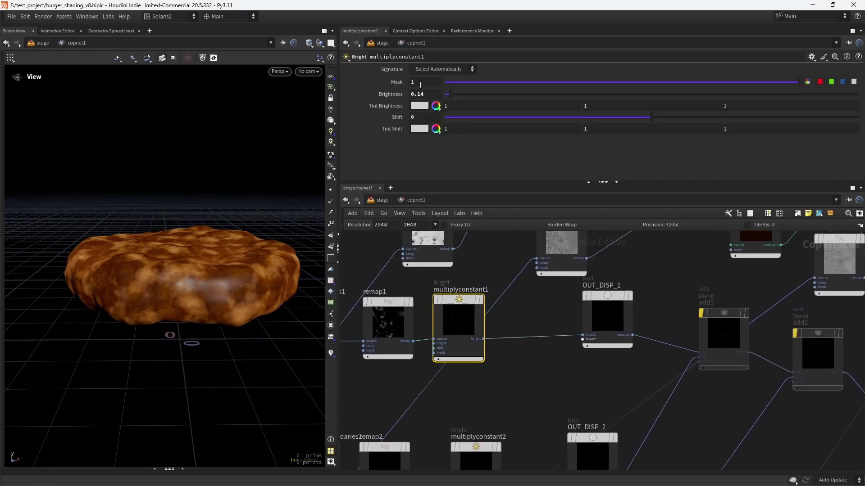
Step: Remove the bypass from add1, which blends the OUT_DISP_1 and OUT_DISP_2 displacement layers, and inspect the patty's surface
{"action": "scroll", "coordinate": [498, 380], "scroll_direction": "down", "scroll_amount": 2}
{"action": "scroll", "coordinate": [500, 378], "scroll_direction": "down", "scroll_amount": 3}
{"action": "scroll", "coordinate": [239, 257], "scroll_direction": "up", "scroll_amount": 2}
{"action": "left_click_drag", "start_coordinate": [240, 257], "coordinate": [239, 311]}
{"action": "scroll", "coordinate": [277, 307], "scroll_direction": "down", "scroll_amount": 1}
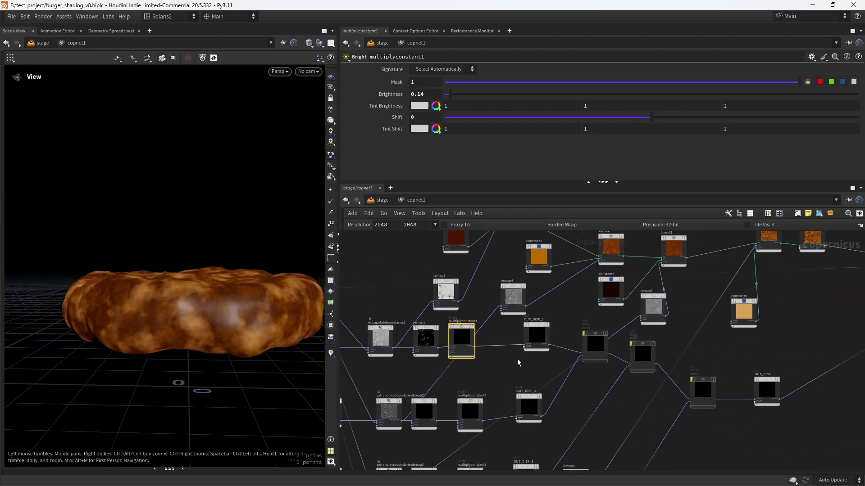
{"action": "scroll", "coordinate": [479, 353], "scroll_direction": "up", "scroll_amount": 3}
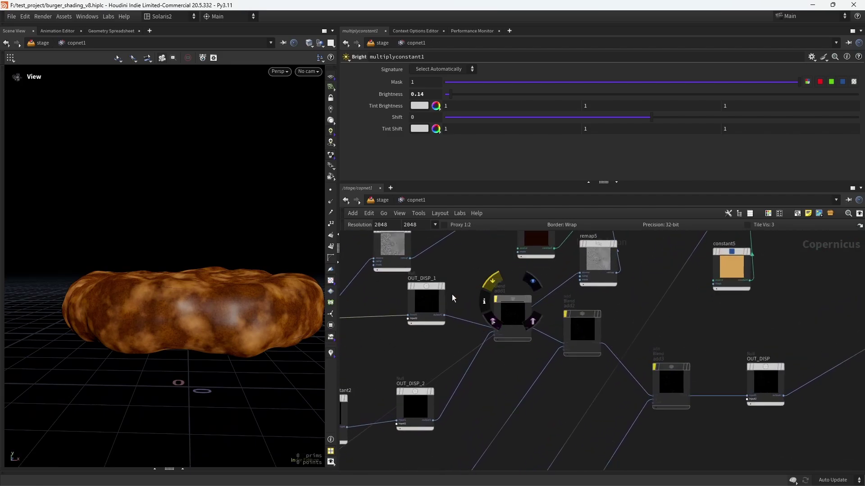
{"action": "left_click_drag", "start_coordinate": [290, 299], "coordinate": [232, 310]}
{"action": "scroll", "coordinate": [450, 347], "scroll_direction": "down", "scroll_amount": 4}
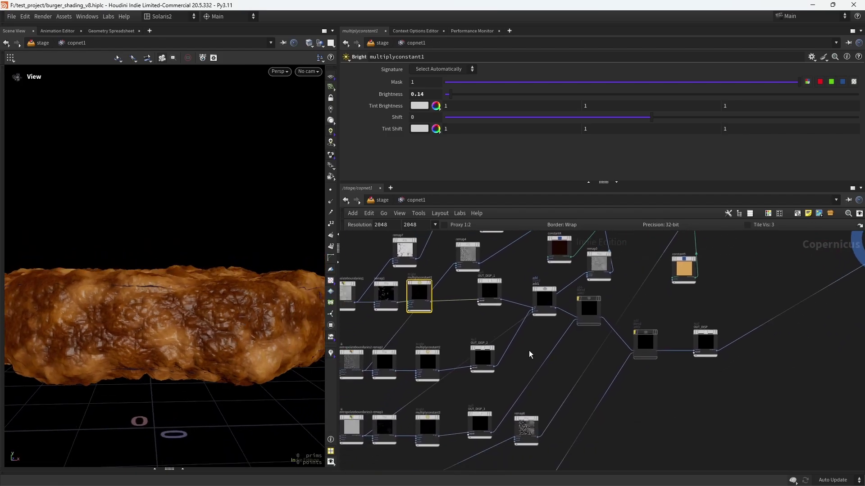
Step: Remove the bypass from add2 to bring in the third displacement layer, and inspect the patty's surface up close
{"action": "scroll", "coordinate": [529, 355], "scroll_direction": "down", "scroll_amount": 4}
{"action": "scroll", "coordinate": [496, 371], "scroll_direction": "up", "scroll_amount": 6}
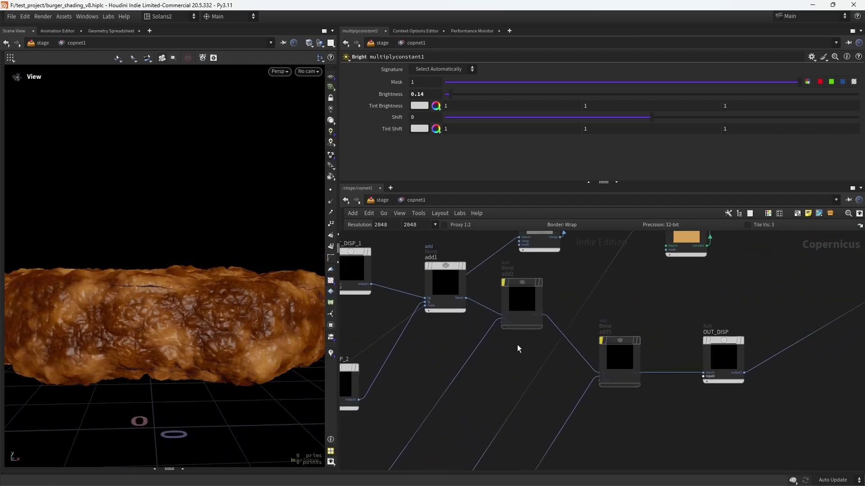
{"action": "mouse_move", "coordinate": [468, 296]}
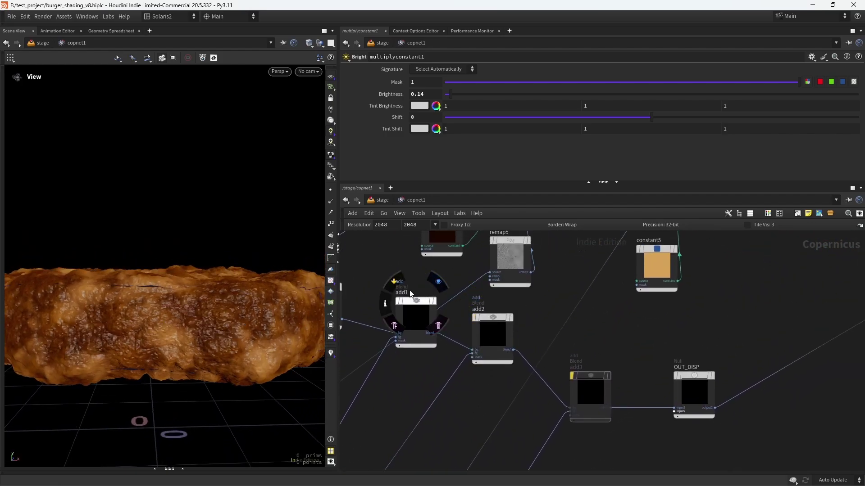
{"action": "scroll", "coordinate": [227, 307], "scroll_direction": "up", "scroll_amount": 4}
{"action": "left_click_drag", "start_coordinate": [239, 320], "coordinate": [252, 320]}
{"action": "scroll", "coordinate": [374, 362], "scroll_direction": "down", "scroll_amount": 5}
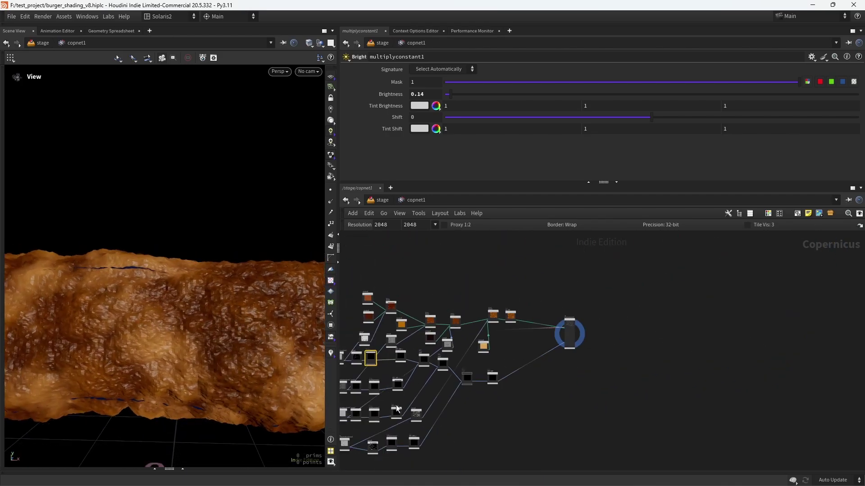
Step: Display fractalnoise3d3 and undo that display change
{"action": "scroll", "coordinate": [390, 342], "scroll_direction": "up", "scroll_amount": 3}
{"action": "scroll", "coordinate": [392, 339], "scroll_direction": "up", "scroll_amount": 5}
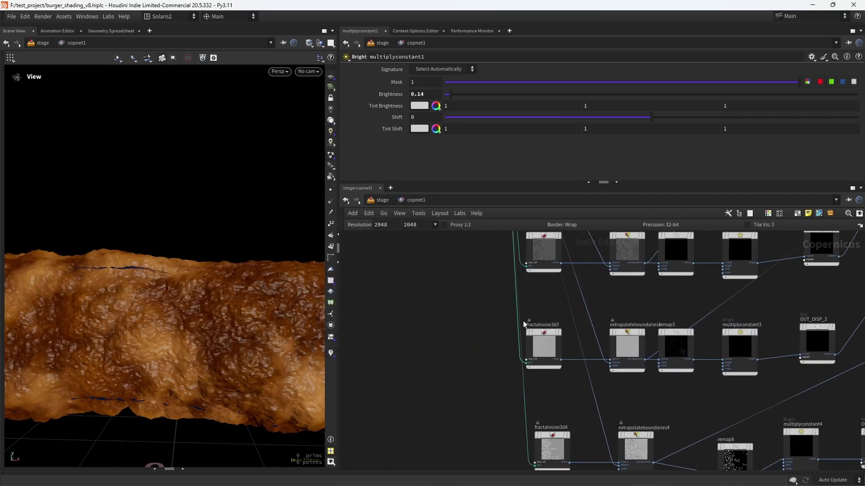
{"action": "left_click", "coordinate": [558, 332]}
{"action": "left_click_drag", "start_coordinate": [157, 359], "coordinate": [231, 338]}
{"action": "key", "text": "ctrl+z"}
Step: Remove the bypass from add3 before OUT_DISP and inspect the fully displaced patty up close
{"action": "scroll", "coordinate": [477, 336], "scroll_direction": "down", "scroll_amount": 5}
{"action": "scroll", "coordinate": [534, 361], "scroll_direction": "up", "scroll_amount": 5}
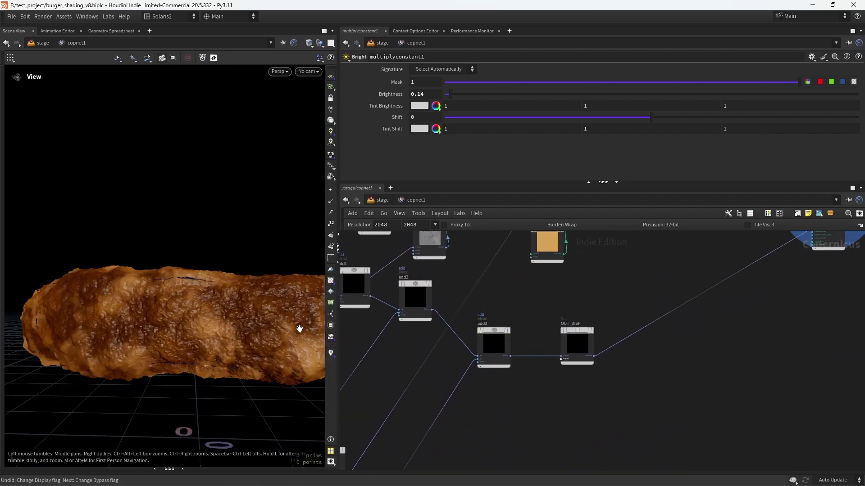
{"action": "scroll", "coordinate": [274, 324], "scroll_direction": "up", "scroll_amount": 3}
{"action": "mouse_move", "coordinate": [485, 331]}
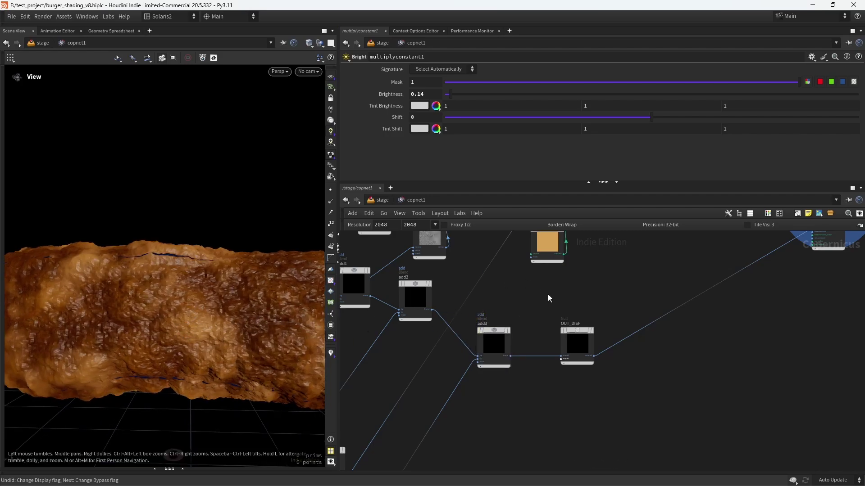
Step: Display the out_SSS node after blend4 and examine the patty's final color texture
{"action": "scroll", "coordinate": [550, 295], "scroll_direction": "down", "scroll_amount": 4}
{"action": "scroll", "coordinate": [518, 361], "scroll_direction": "up", "scroll_amount": 5}
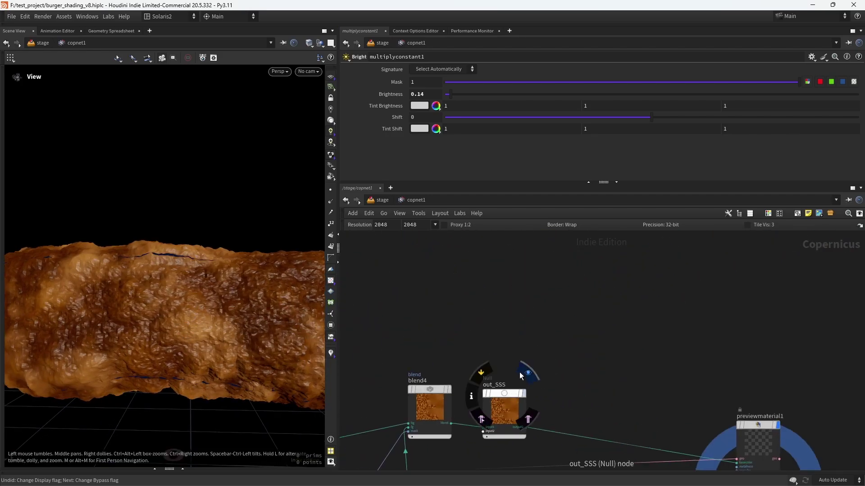
{"action": "left_click", "coordinate": [526, 374]}
{"action": "left_click_drag", "start_coordinate": [113, 347], "coordinate": [247, 325]}
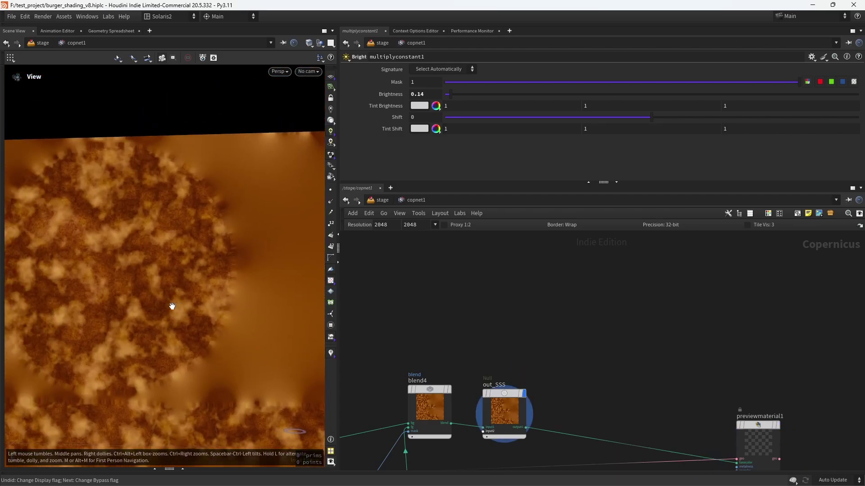
{"action": "left_click_drag", "start_coordinate": [117, 325], "coordinate": [148, 329]}
{"action": "scroll", "coordinate": [578, 320], "scroll_direction": "down", "scroll_amount": 8}
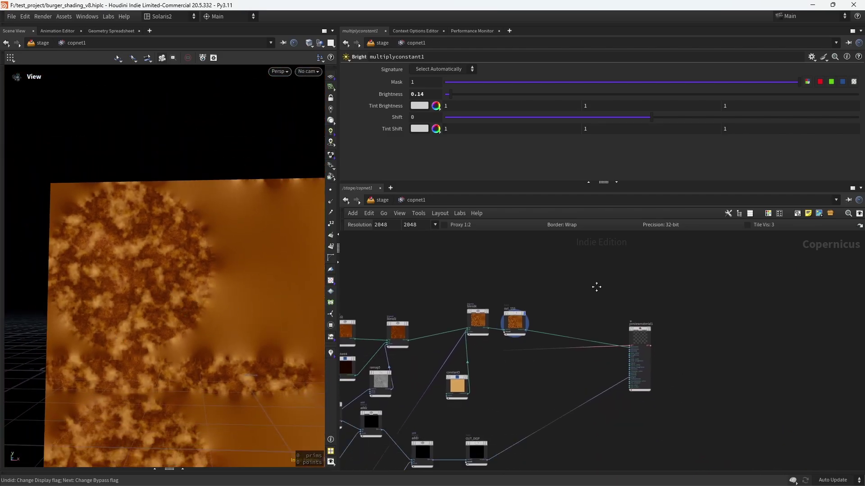
Step: Examine the complete copnet1 network, from the noise branches through the blends to previewmaterial1
{"action": "scroll", "coordinate": [552, 344], "scroll_direction": "up", "scroll_amount": 5}
{"action": "scroll", "coordinate": [567, 351], "scroll_direction": "down", "scroll_amount": 3}
{"action": "scroll", "coordinate": [565, 417], "scroll_direction": "up", "scroll_amount": 5}
{"action": "scroll", "coordinate": [558, 403], "scroll_direction": "down", "scroll_amount": 4}
{"action": "scroll", "coordinate": [591, 398], "scroll_direction": "up", "scroll_amount": 2}
{"action": "scroll", "coordinate": [604, 405], "scroll_direction": "down", "scroll_amount": 2}
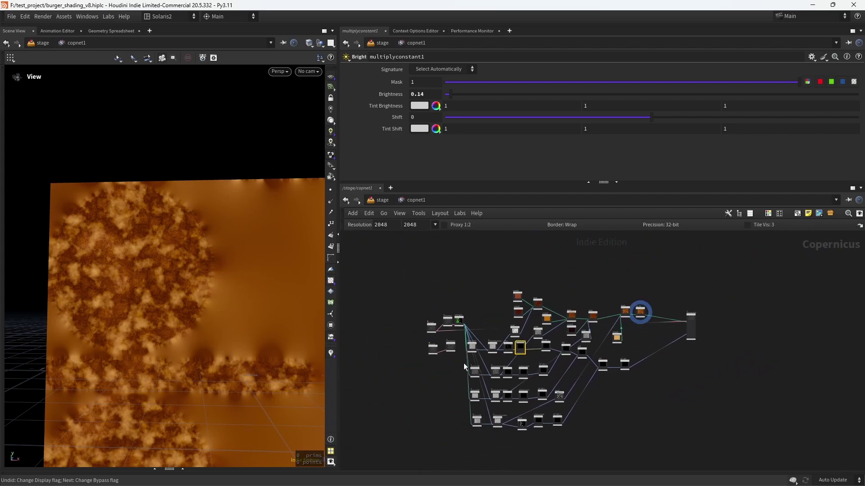
{"action": "scroll", "coordinate": [207, 367], "scroll_direction": "down", "scroll_amount": 3}
{"action": "scroll", "coordinate": [242, 323], "scroll_direction": "up", "scroll_amount": 1}
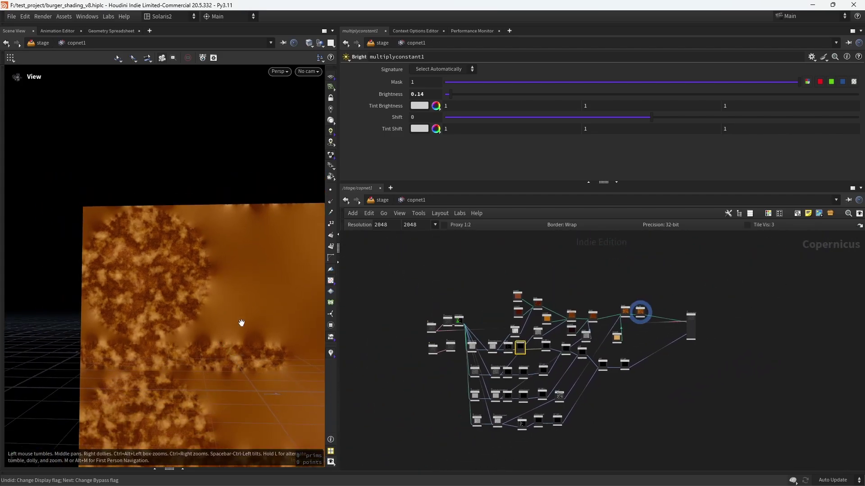
Step: Return to the stage network and examine the assembled burger beside the burger_v2 node chain
{"action": "left_click", "coordinate": [386, 200]}
{"action": "scroll", "coordinate": [215, 277], "scroll_direction": "up", "scroll_amount": 3}
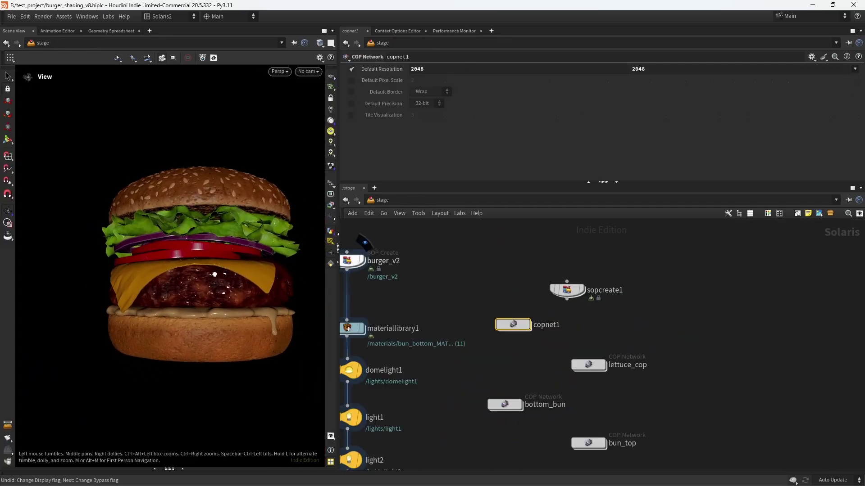
{"action": "left_click_drag", "start_coordinate": [215, 276], "coordinate": [236, 271]}
{"action": "scroll", "coordinate": [239, 230], "scroll_direction": "up", "scroll_amount": 2}
{"action": "scroll", "coordinate": [232, 275], "scroll_direction": "down", "scroll_amount": 2}
{"action": "middle_click_drag", "start_coordinate": [444, 289], "coordinate": [533, 282]}
Step: Look through /cameras/camera1, widen the viewport and render the burger with Karma XPU
{"action": "left_click", "coordinate": [309, 72]}
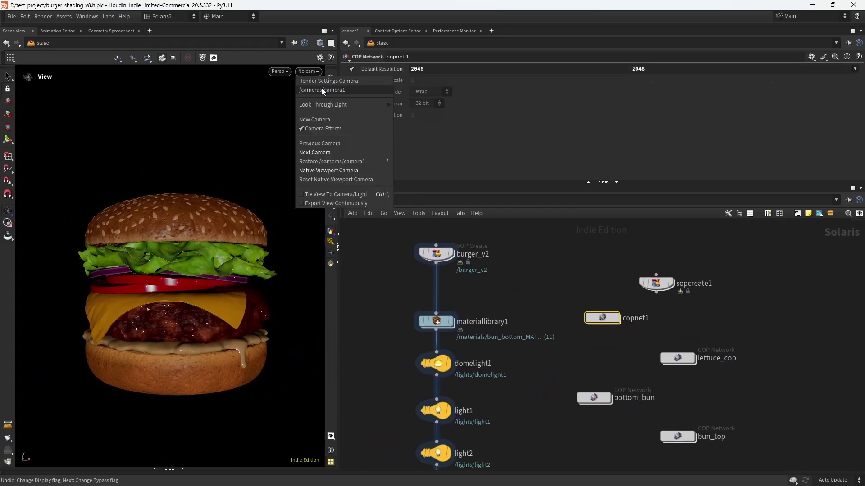
{"action": "left_click", "coordinate": [321, 90]}
{"action": "left_click_drag", "start_coordinate": [338, 175], "coordinate": [555, 175]}
{"action": "left_click", "coordinate": [470, 72]}
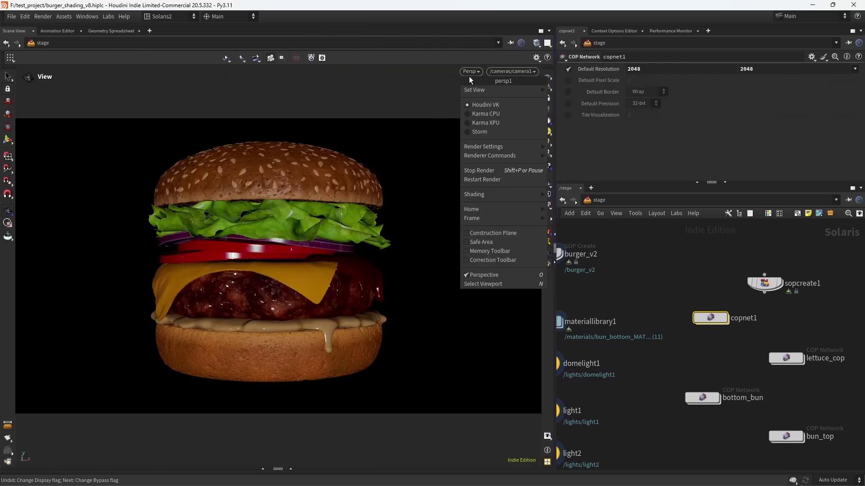
{"action": "left_click", "coordinate": [487, 122]}
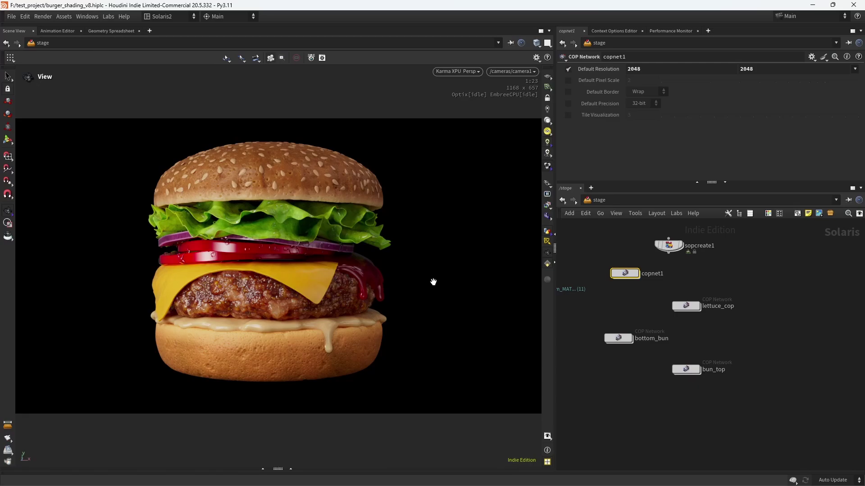
Step: Bring the whole stage network into view, including the main burger chain and the separate COP networks
{"action": "key", "text": "h"}
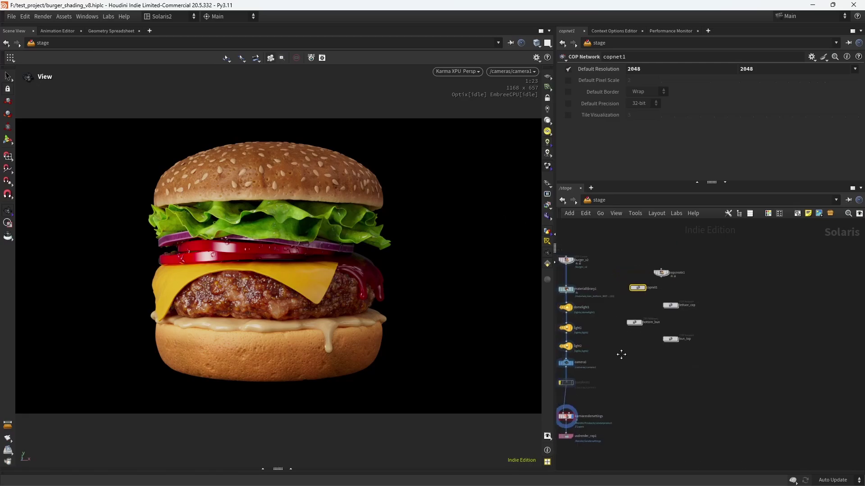
{"action": "scroll", "coordinate": [670, 369], "scroll_direction": "down", "scroll_amount": 4}
{"action": "scroll", "coordinate": [668, 358], "scroll_direction": "up", "scroll_amount": 3}
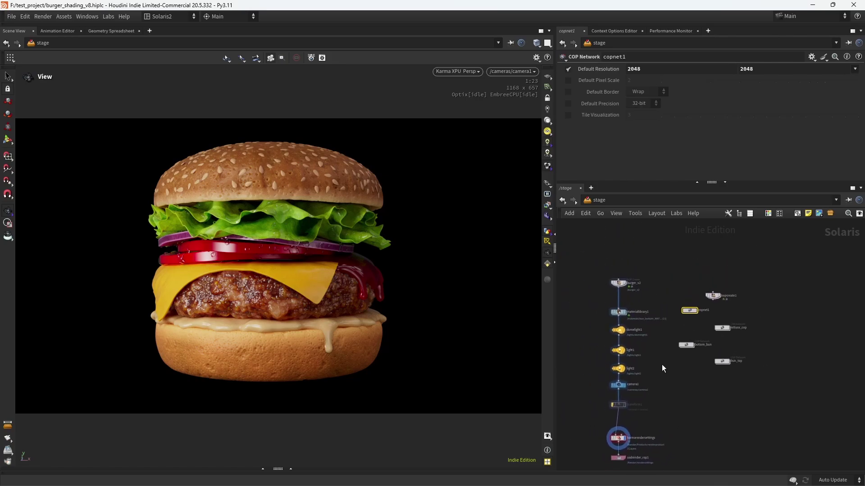
{"action": "scroll", "coordinate": [666, 373], "scroll_direction": "down", "scroll_amount": 3}
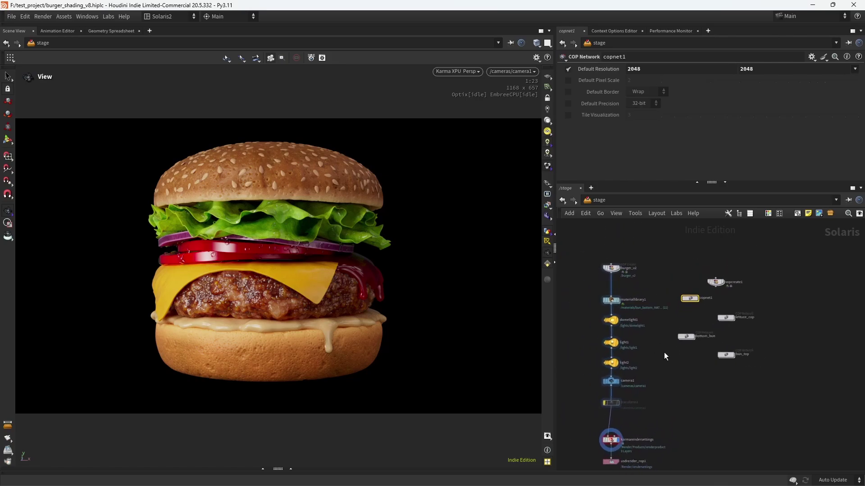
{"action": "scroll", "coordinate": [663, 353], "scroll_direction": "up", "scroll_amount": 2}
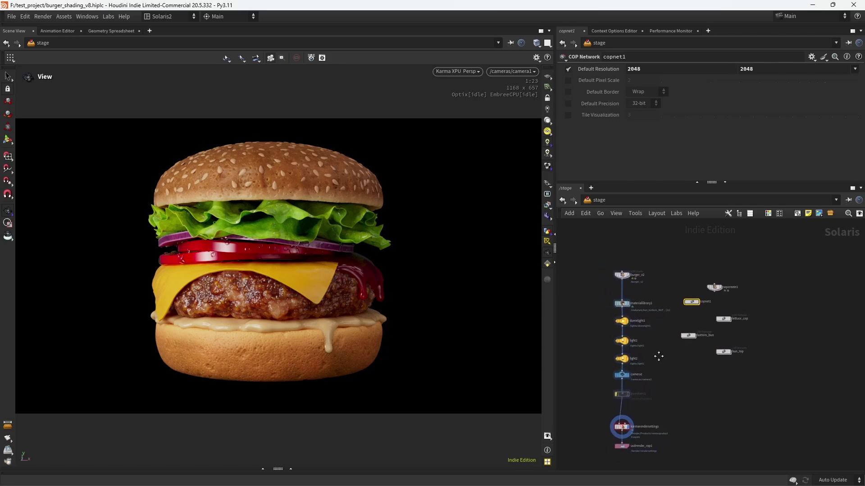
{"action": "scroll", "coordinate": [668, 344], "scroll_direction": "up", "scroll_amount": 1}
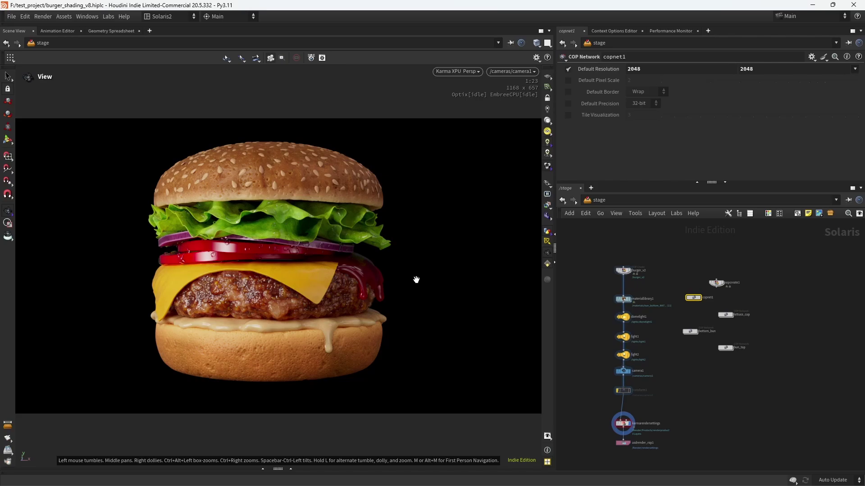
Step: Switch to the YouTube cheeseburger tutorial in the browser and seek to its closing summary showing the burger mesh
{"action": "key", "text": "alt+Tab"}
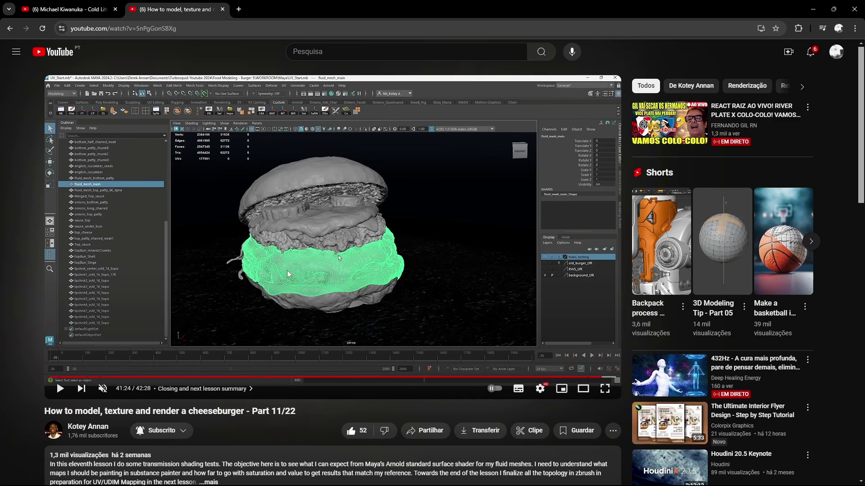
{"action": "left_click", "coordinate": [581, 377]}
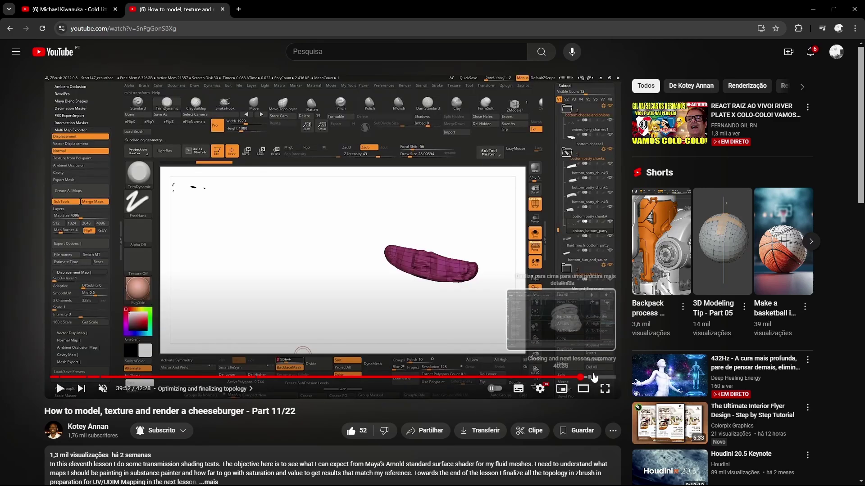
{"action": "left_click", "coordinate": [599, 377]}
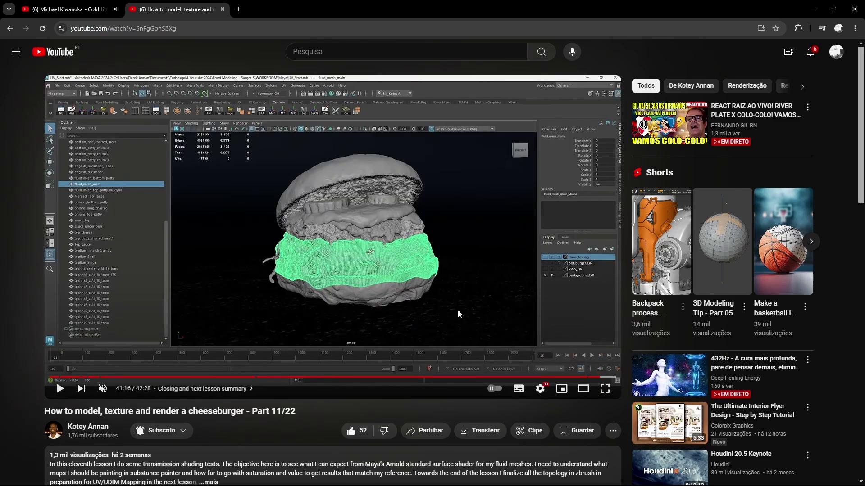
Step: Highlight the video title "How to model, texture and render a cheeseburger - Part 11/22" and clear the highlight
{"action": "double_click", "coordinate": [277, 411]}
{"action": "double_click", "coordinate": [289, 411]}
{"action": "left_click", "coordinate": [279, 410]}
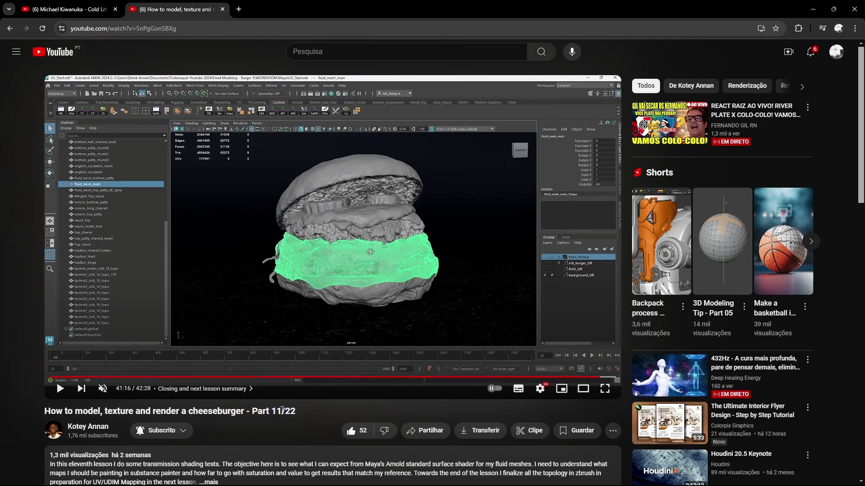
{"action": "triple_click", "coordinate": [282, 411]}
{"action": "left_click", "coordinate": [283, 412]}
{"action": "triple_click", "coordinate": [281, 411]}
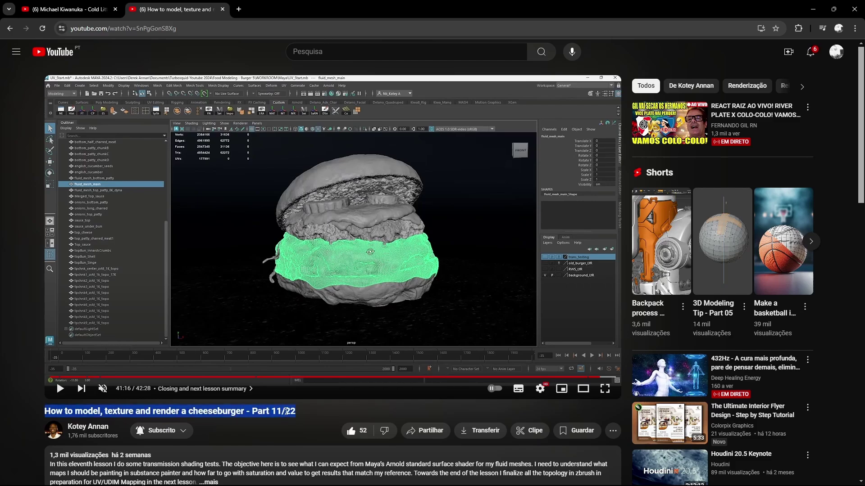
{"action": "double_click", "coordinate": [289, 411]}
{"action": "triple_click", "coordinate": [288, 411]}
{"action": "left_click", "coordinate": [269, 432]}
Step: Look over the video's description and switch back to the burger render in Houdini
{"action": "scroll", "coordinate": [271, 428], "scroll_direction": "down", "scroll_amount": 2}
{"action": "scroll", "coordinate": [270, 418], "scroll_direction": "up", "scroll_amount": 1}
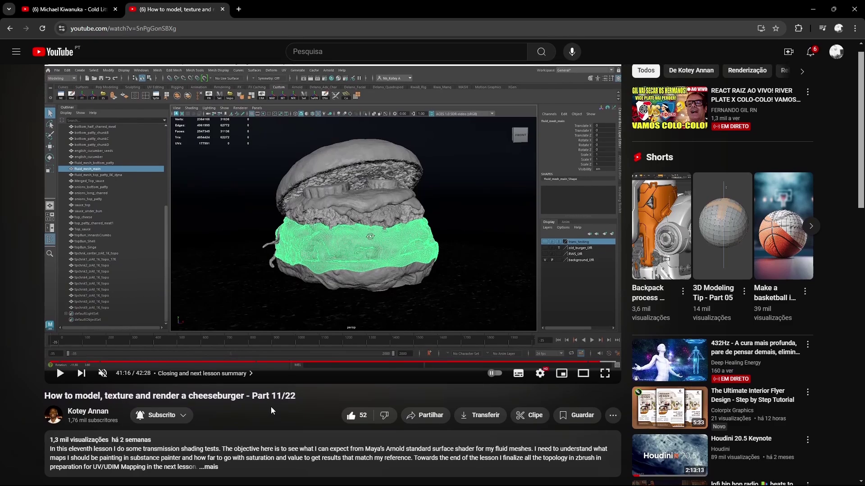
{"action": "left_click", "coordinate": [814, 7]}
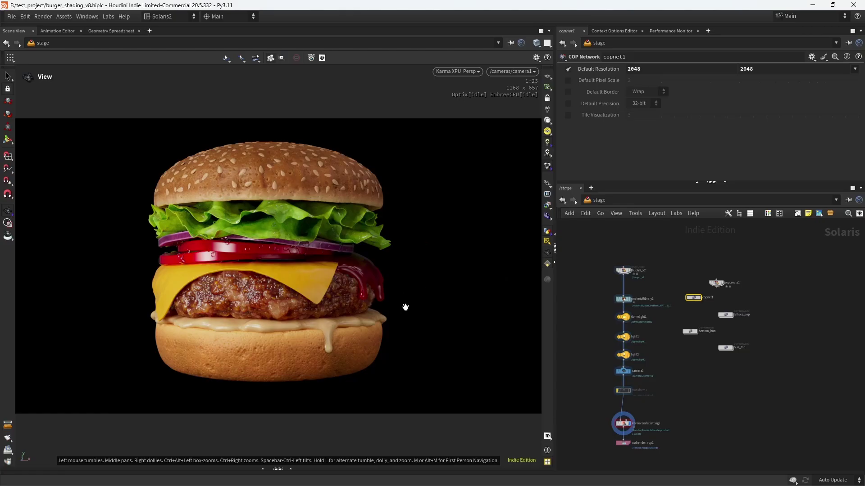